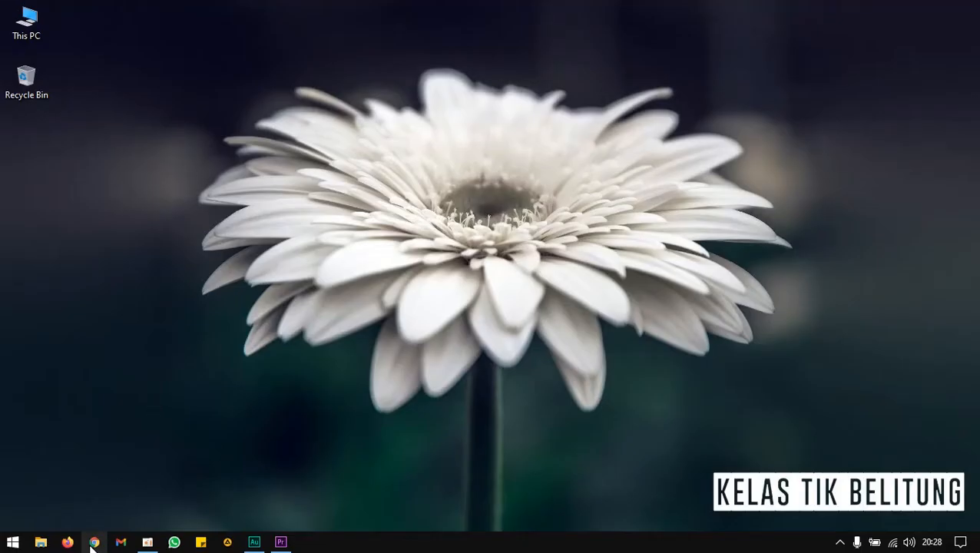
# Open the browser and go to quran.com.
pyautogui.click(93, 543)
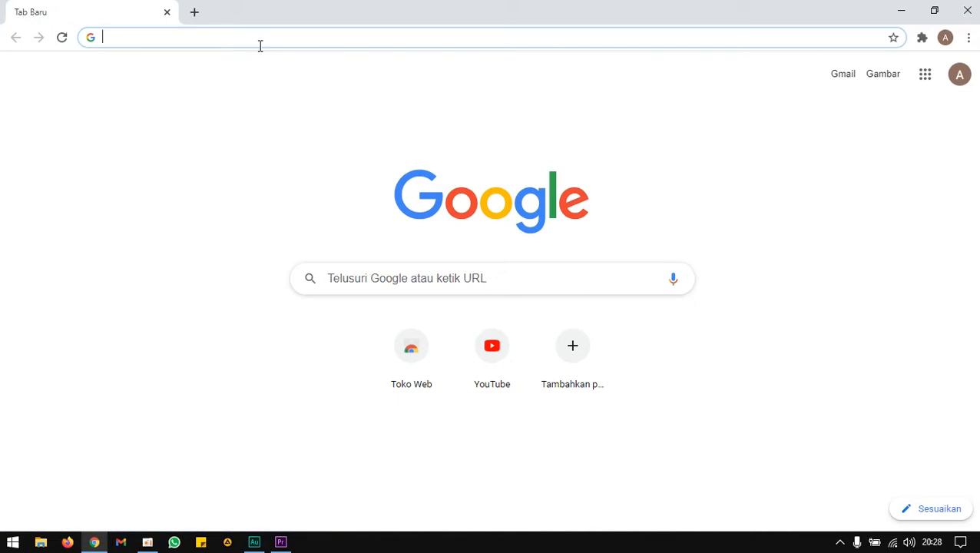
pyautogui.write('quran.com')
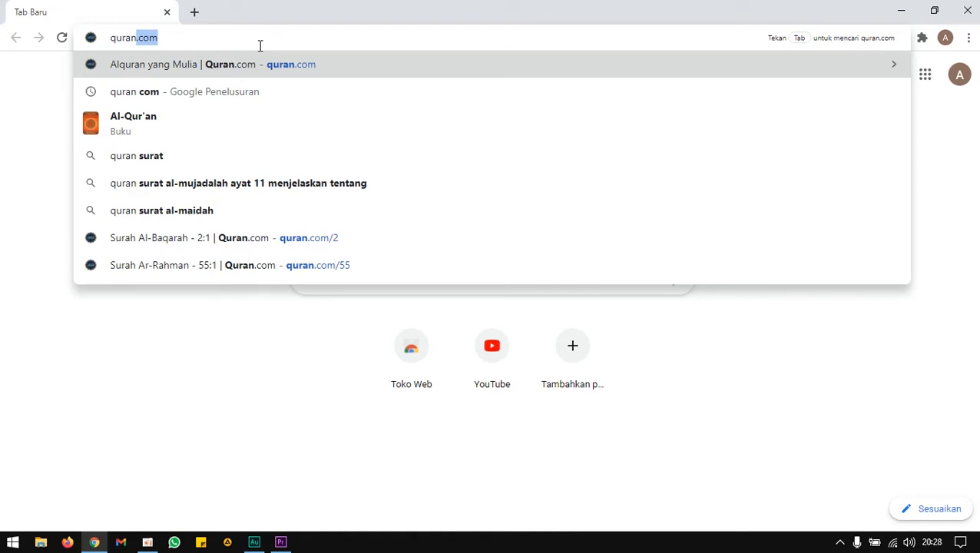
pyautogui.press('Return')
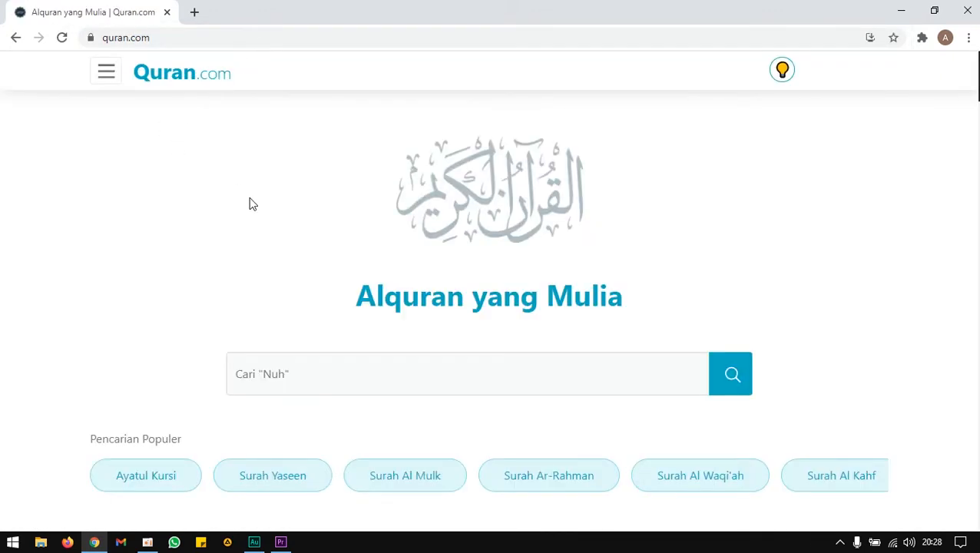
# Scroll through the surah list and open surah Ar-Rahman.
pyautogui.scroll(-2, 249, 204)
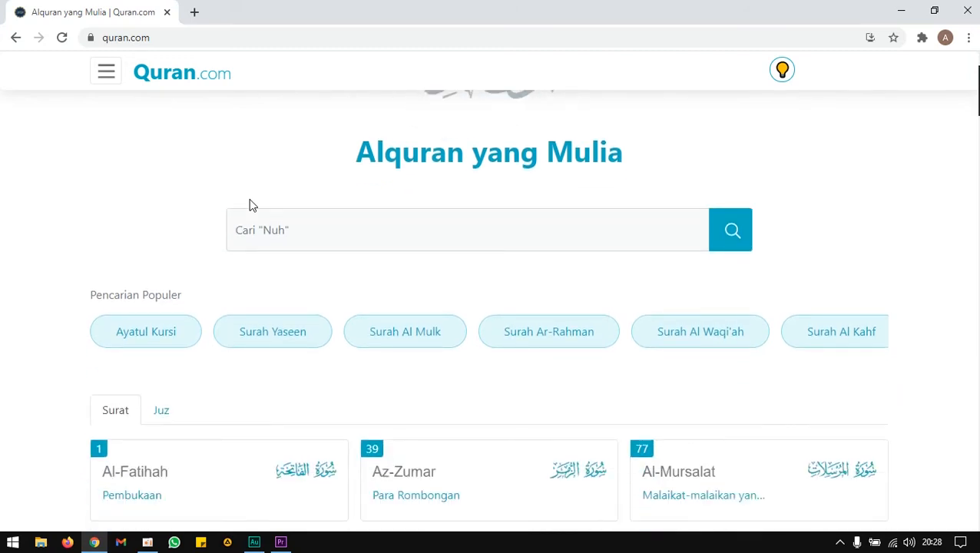
pyautogui.scroll(-6, 250, 204)
pyautogui.scroll(-5, 313, 245)
pyautogui.scroll(-7, 429, 292)
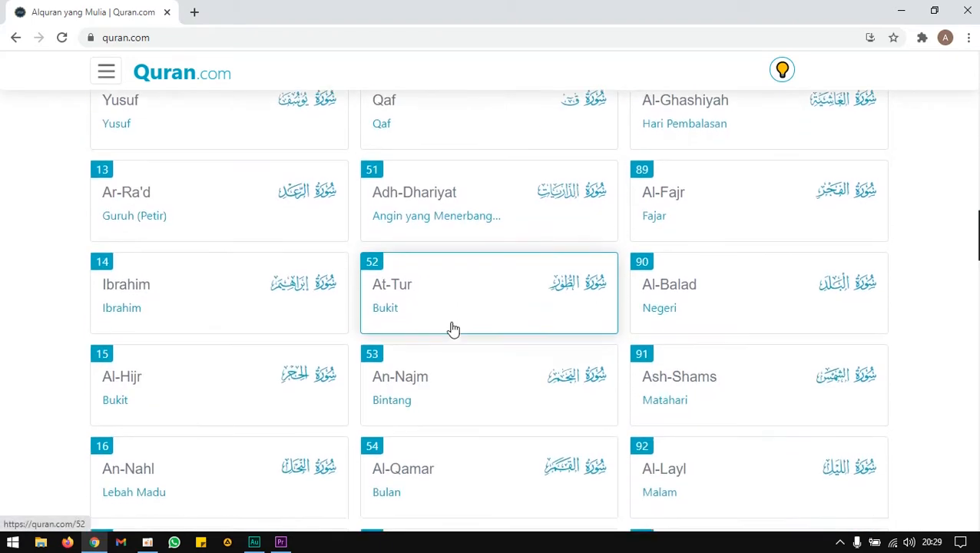
pyautogui.scroll(-2, 452, 326)
pyautogui.click(471, 436)
# Scroll down to verse 13 of Ar-Rahman and zoom the page in to 200%.
pyautogui.scroll(-15, 785, 369)
pyautogui.scroll(-10, 796, 368)
pyautogui.scroll(-6, 795, 370)
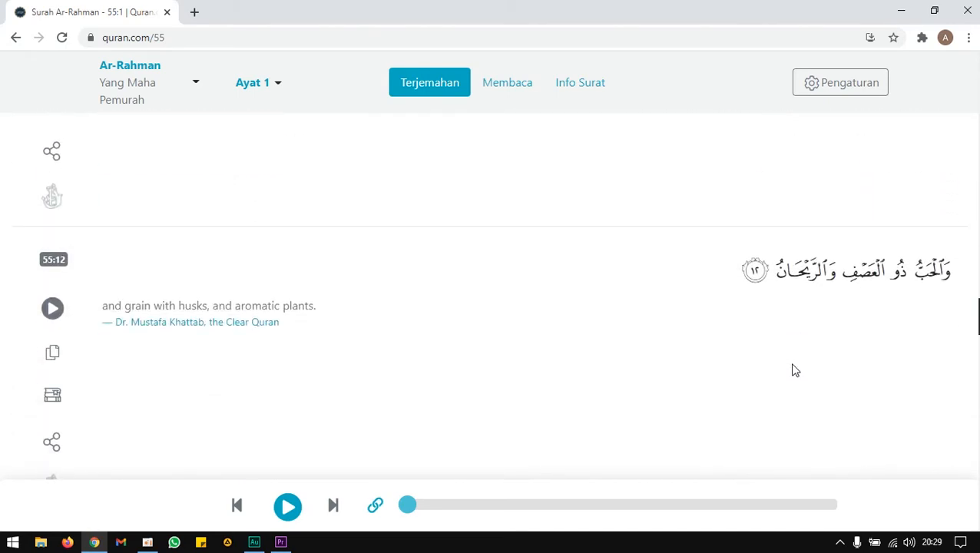
pyautogui.scroll(-1, 795, 371)
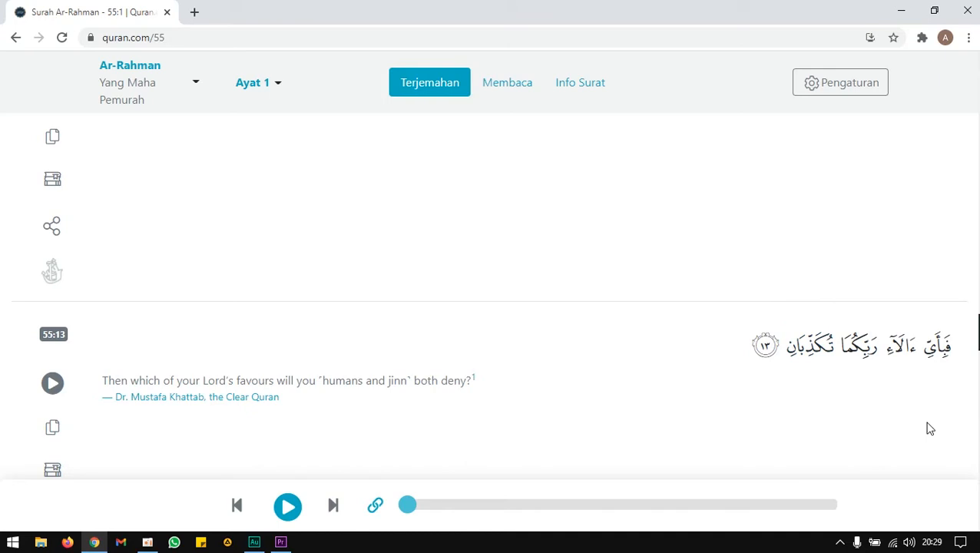
pyautogui.hotkey('ctrl', '+')
pyautogui.hotkey('ctrl', '+')
pyautogui.hotkey('ctrl', '+')
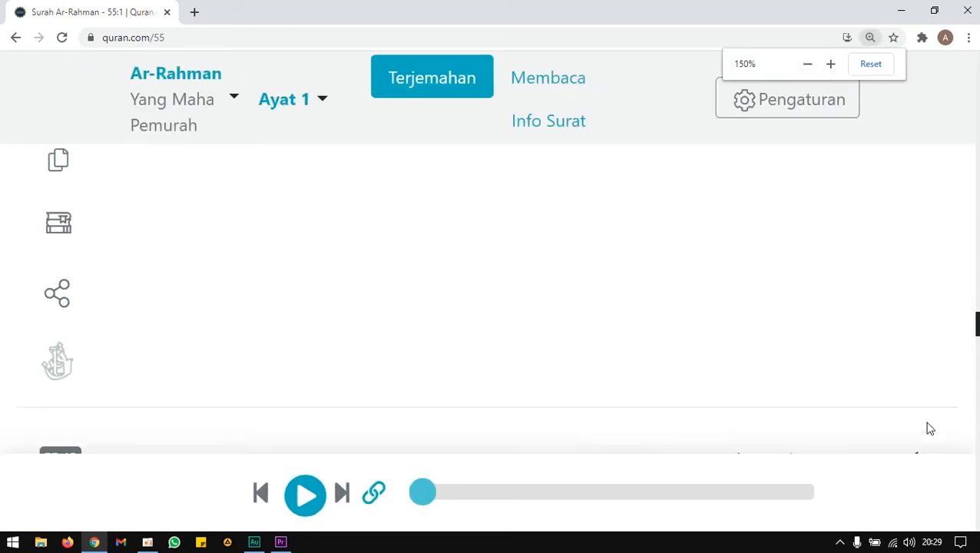
pyautogui.scroll(-2, 847, 354)
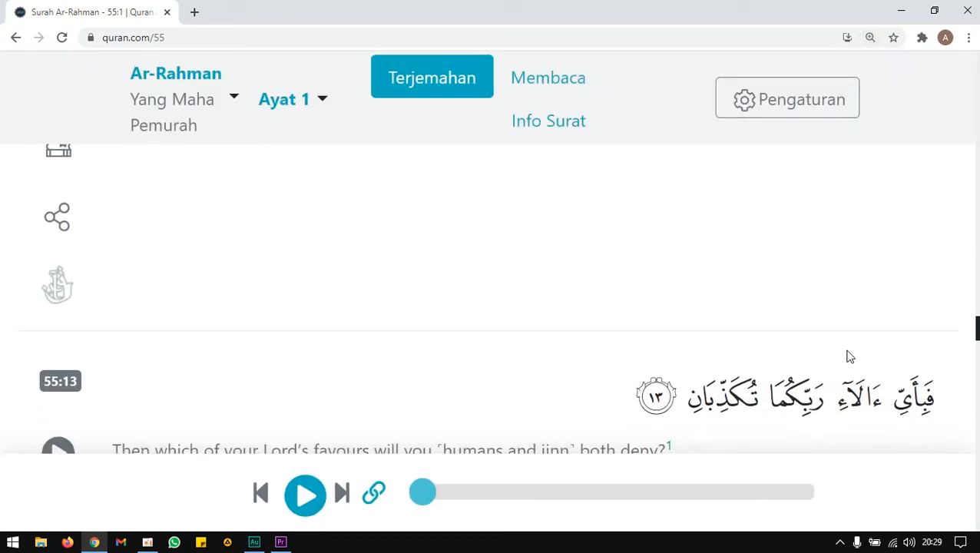
pyautogui.scroll(-1, 847, 351)
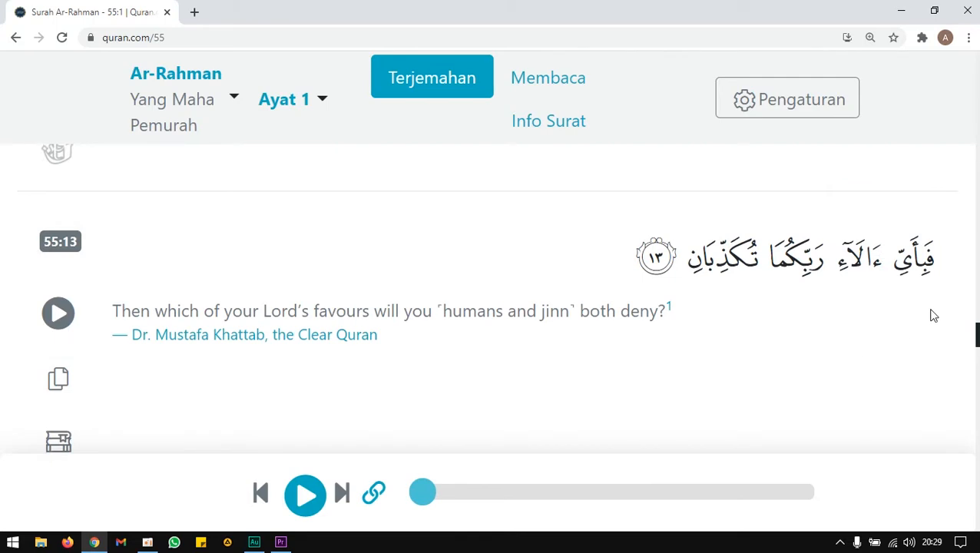
pyautogui.hotkey('ctrl', '+')
pyautogui.hotkey('ctrl', '+')
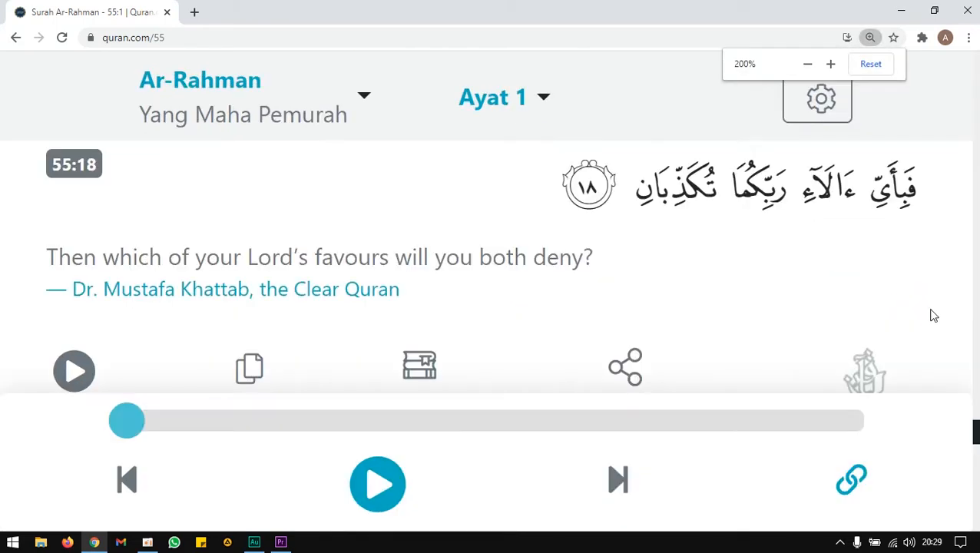
# Zoom the page to 250% and bring the Arabic text of verse 13 into view.
pyautogui.scroll(2, 785, 238)
pyautogui.scroll(8, 784, 239)
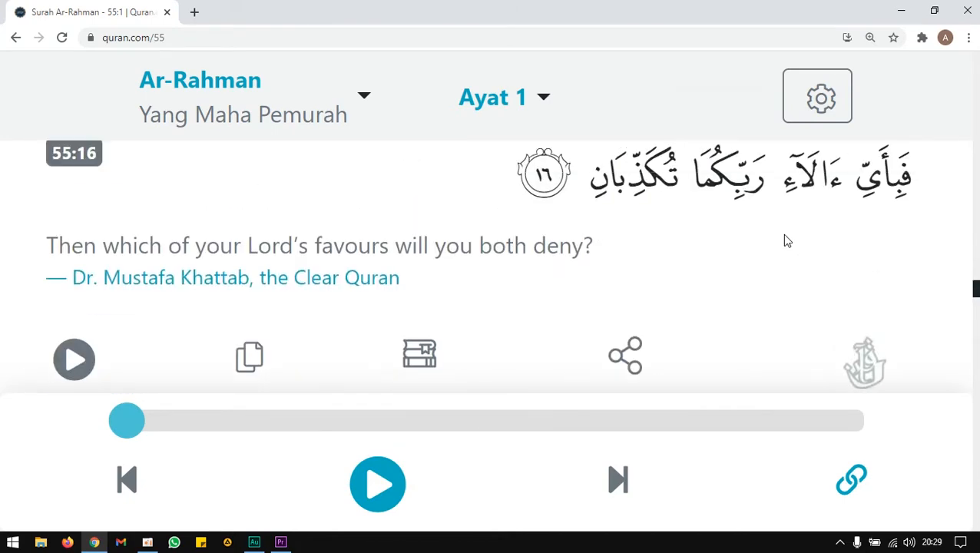
pyautogui.scroll(8, 785, 239)
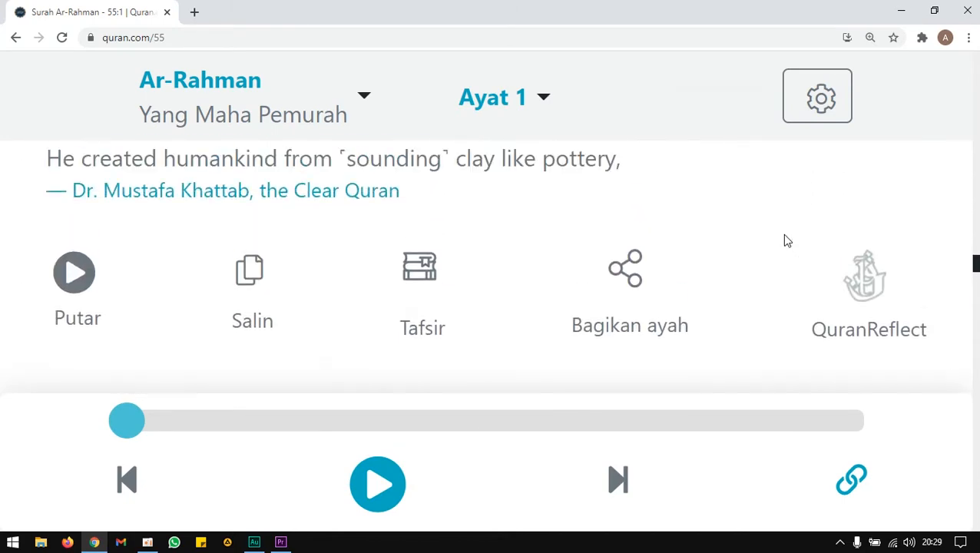
pyautogui.scroll(5, 785, 240)
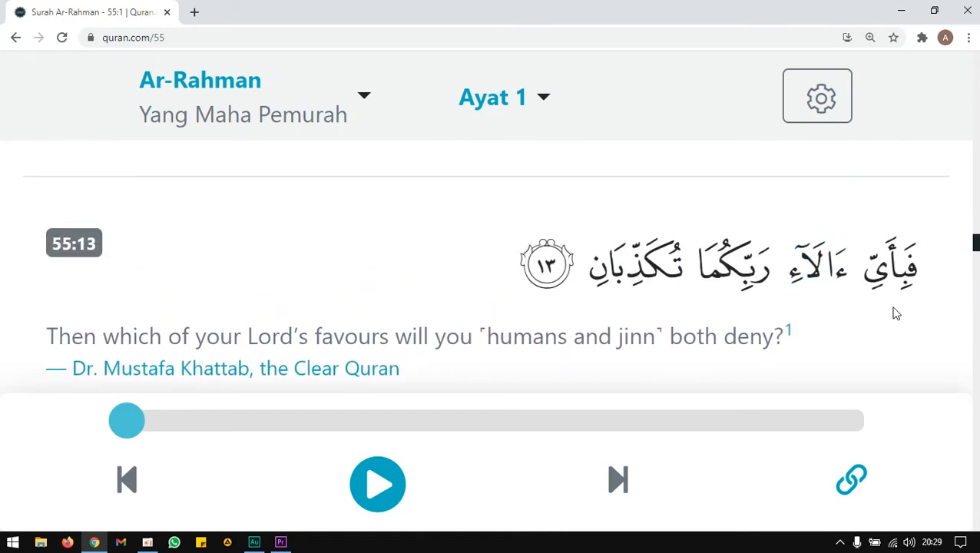
pyautogui.hotkey('ctrl', '+')
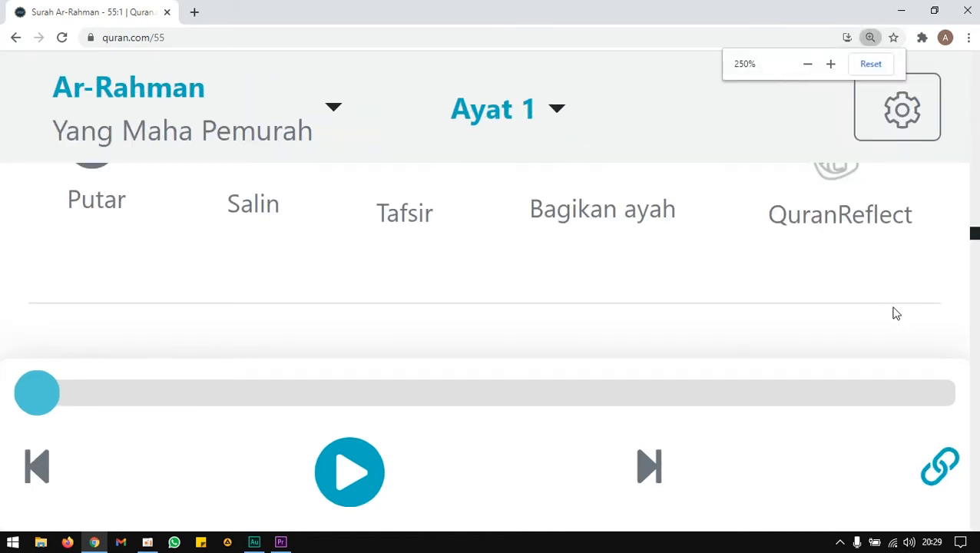
pyautogui.scroll(4, 871, 292)
pyautogui.scroll(-8, 871, 292)
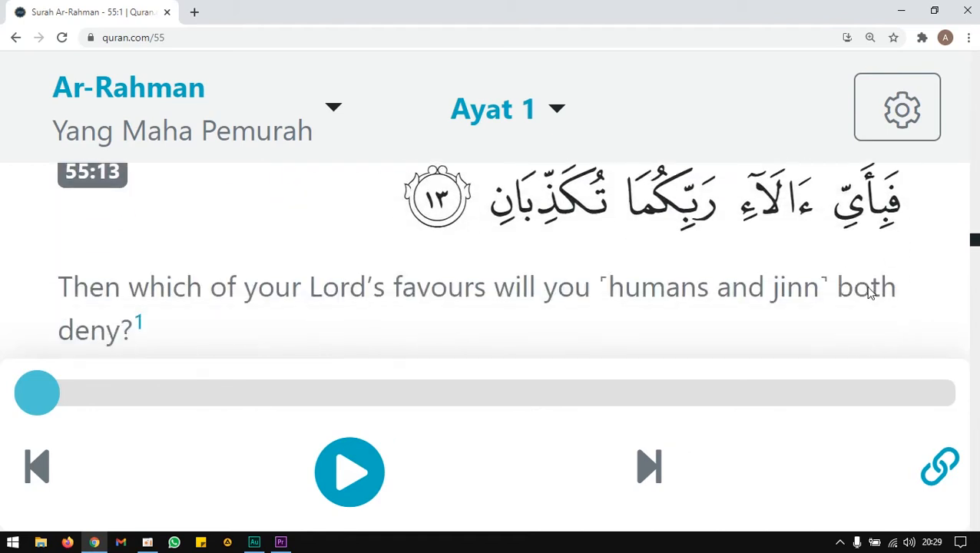
pyautogui.scroll(1, 871, 292)
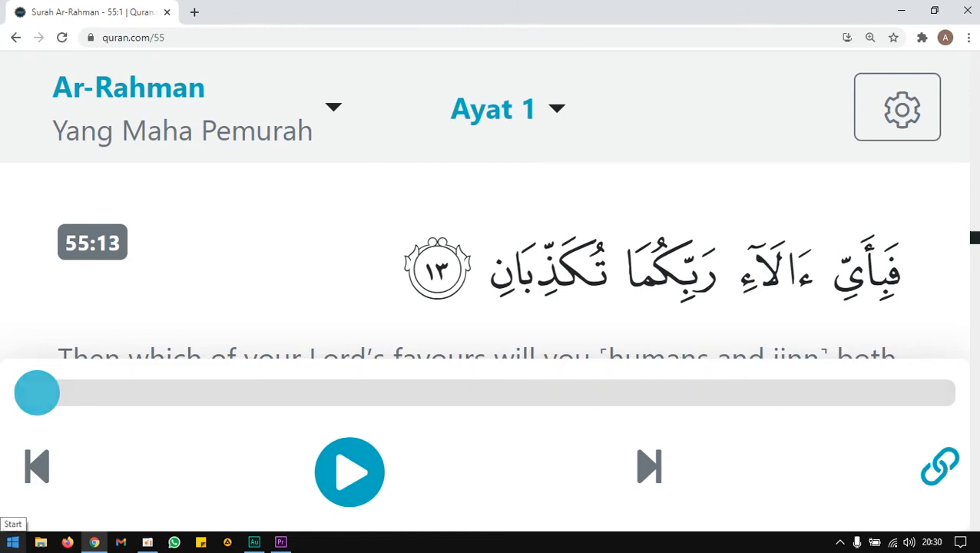
# Search for and launch the Snipping Tool.
pyautogui.click(12, 542)
pyautogui.write('sni')
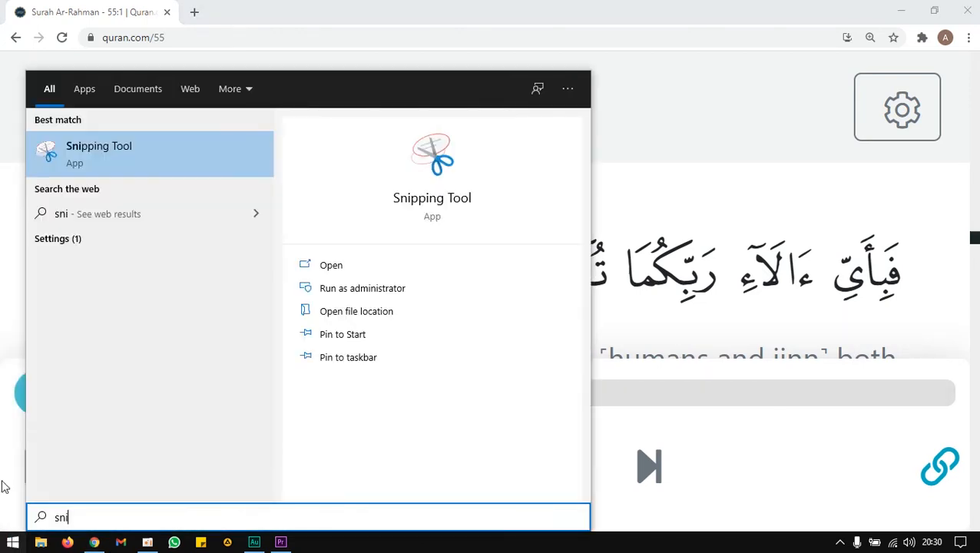
pyautogui.click(77, 159)
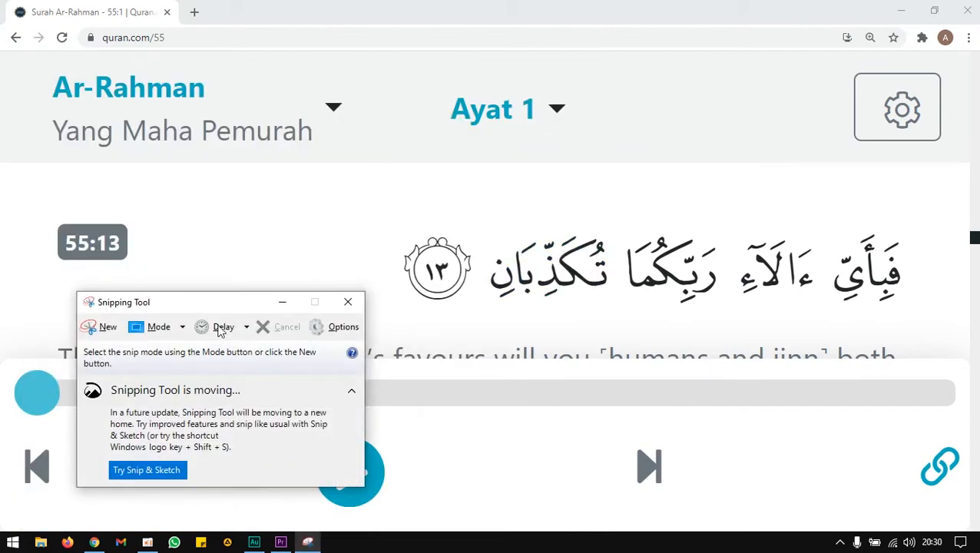
# Snip the Arabic text of verse 13 and save the capture as 55 13 in the Video folder.
pyautogui.click(103, 328)
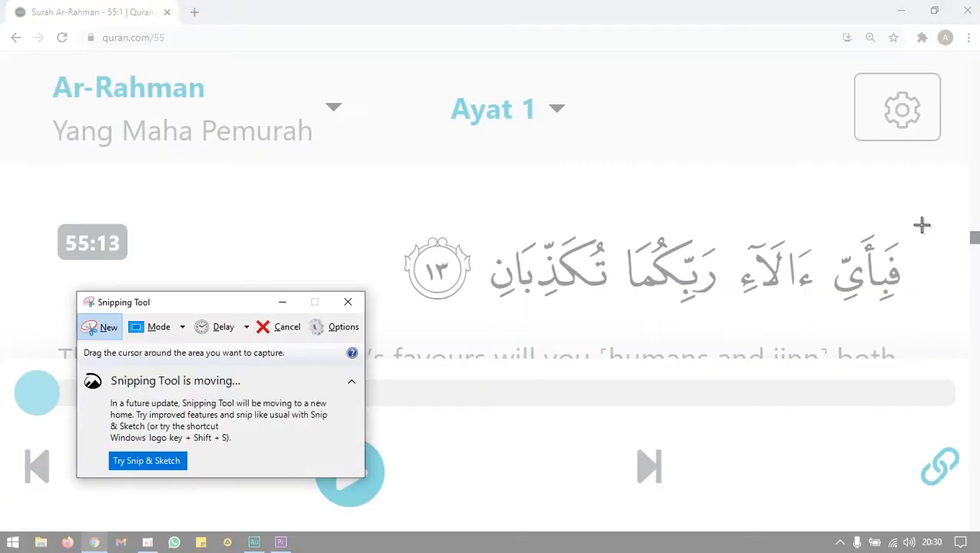
pyautogui.moveTo(919, 226); pyautogui.dragTo(394, 313)
pyautogui.click(316, 121)
pyautogui.click(340, 159)
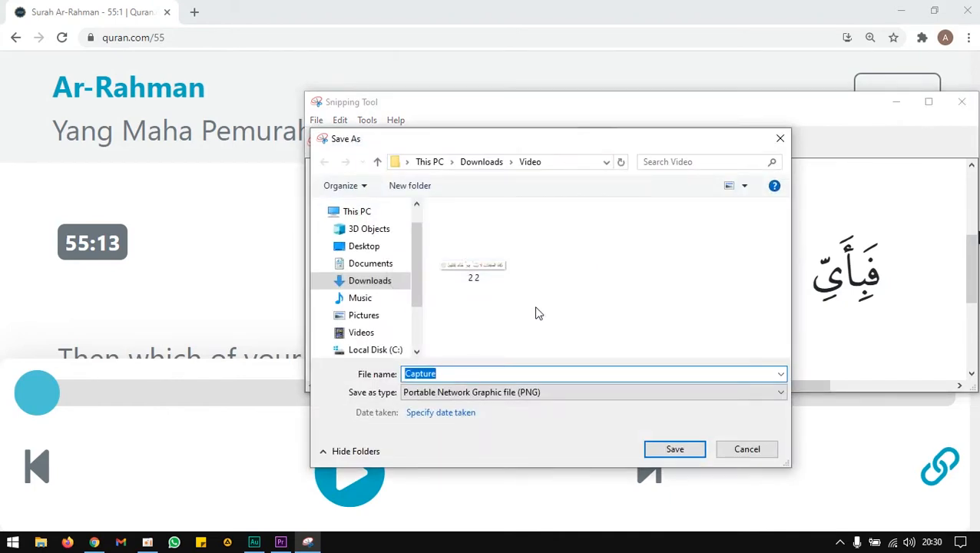
pyautogui.write('55 13')
pyautogui.press('Return')
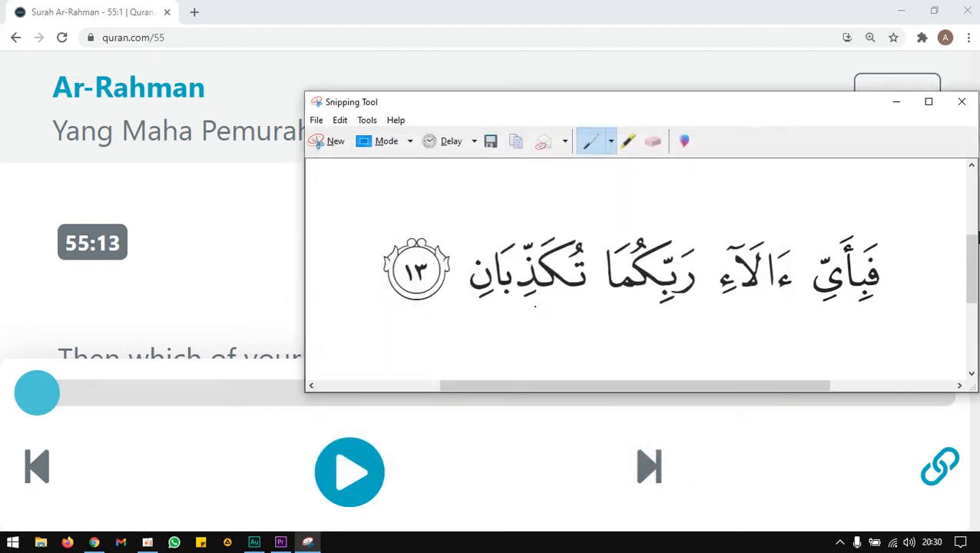
# Close the Snipping Tool and reset the browser zoom to 100%.
pyautogui.click(961, 101)
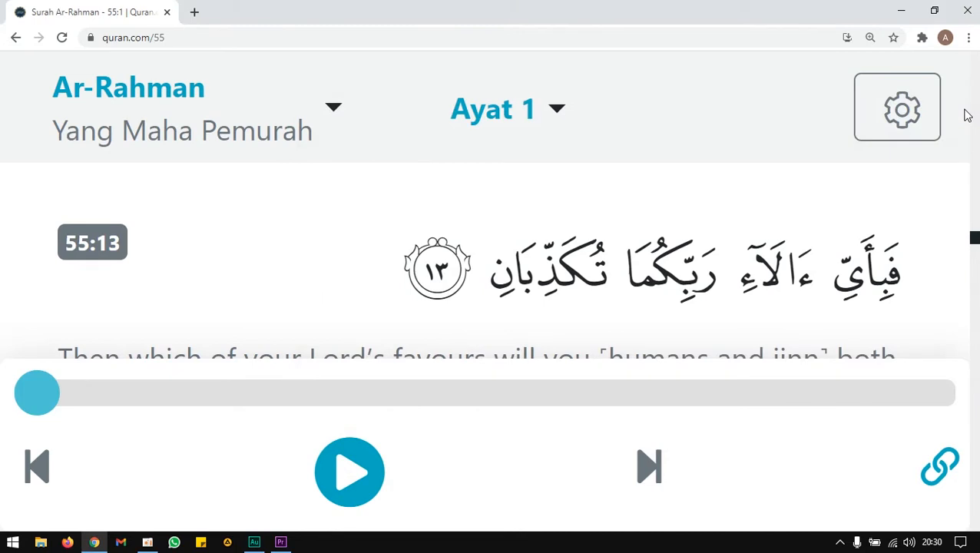
pyautogui.click(869, 38)
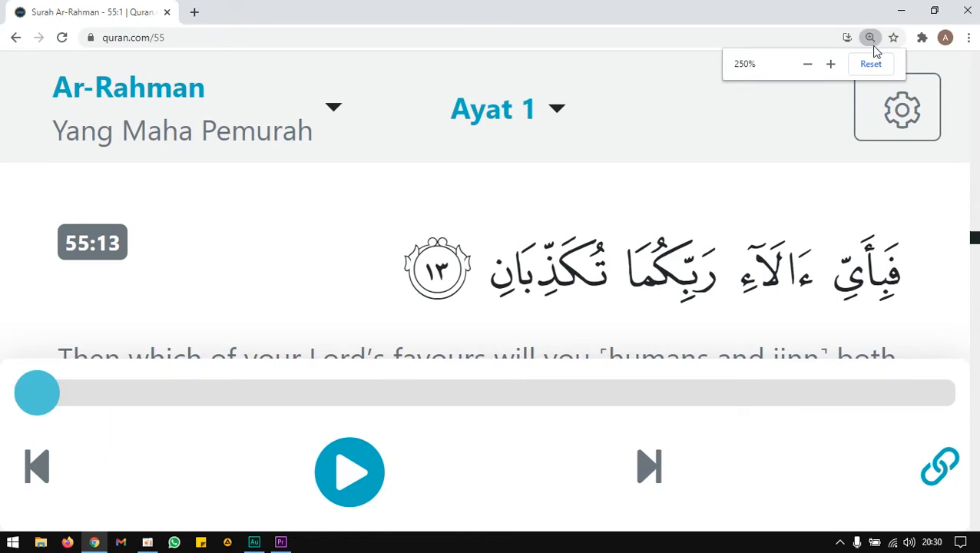
pyautogui.click(871, 64)
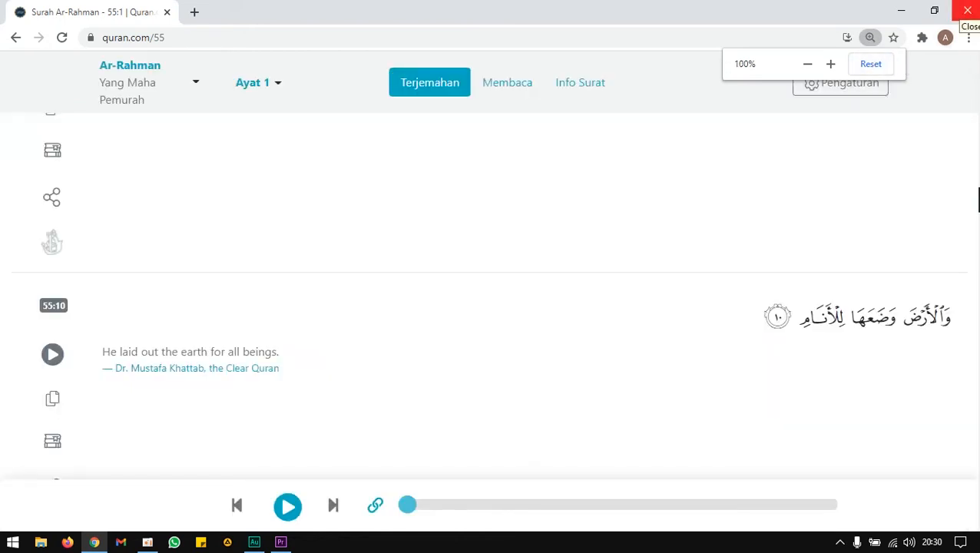
# Close the browser and switch to the Premiere Pro project 11.
pyautogui.click(967, 11)
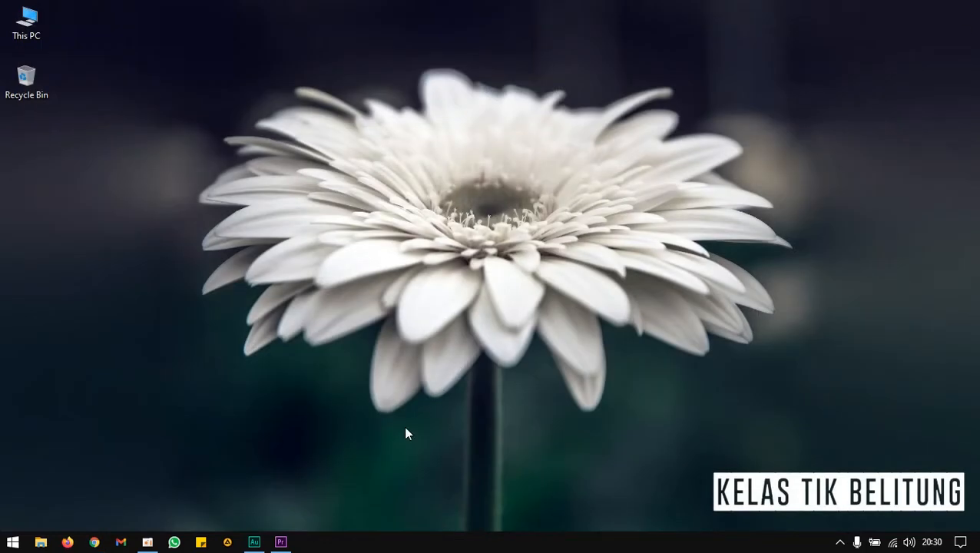
pyautogui.click(291, 542)
pyautogui.click(80, 61)
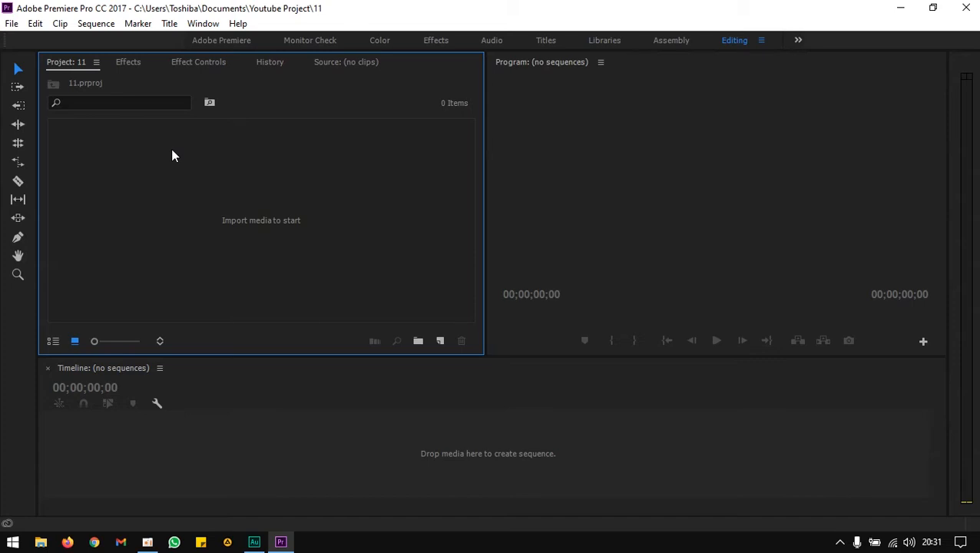
# Search the Effects panel for the Tint and Crop effects.
pyautogui.click(132, 61)
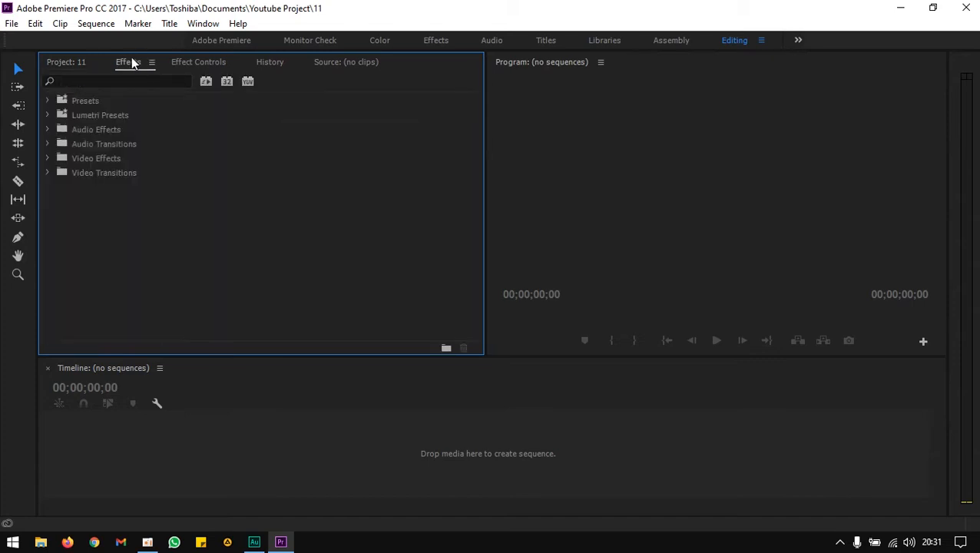
pyautogui.click(132, 80)
pyautogui.write('tint')
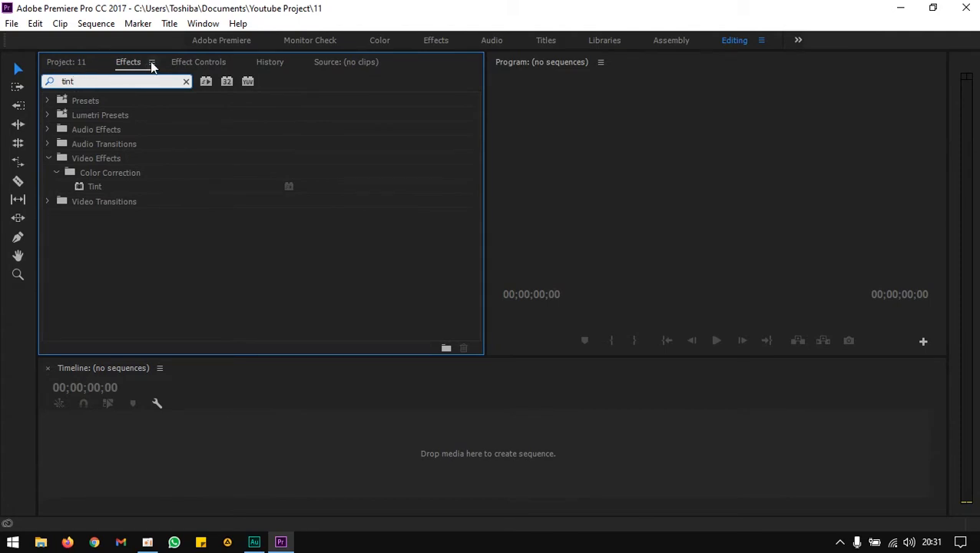
pyautogui.click(99, 185)
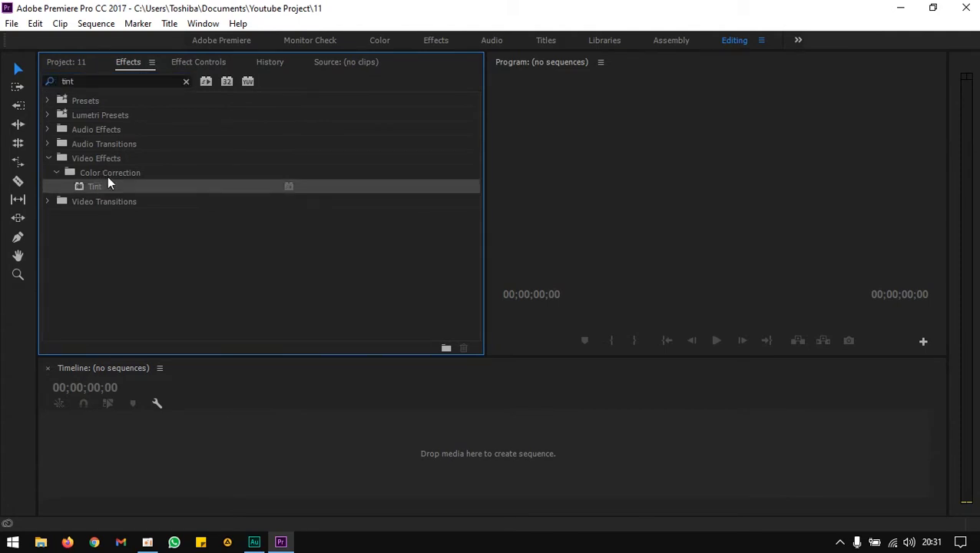
pyautogui.doubleClick(115, 81)
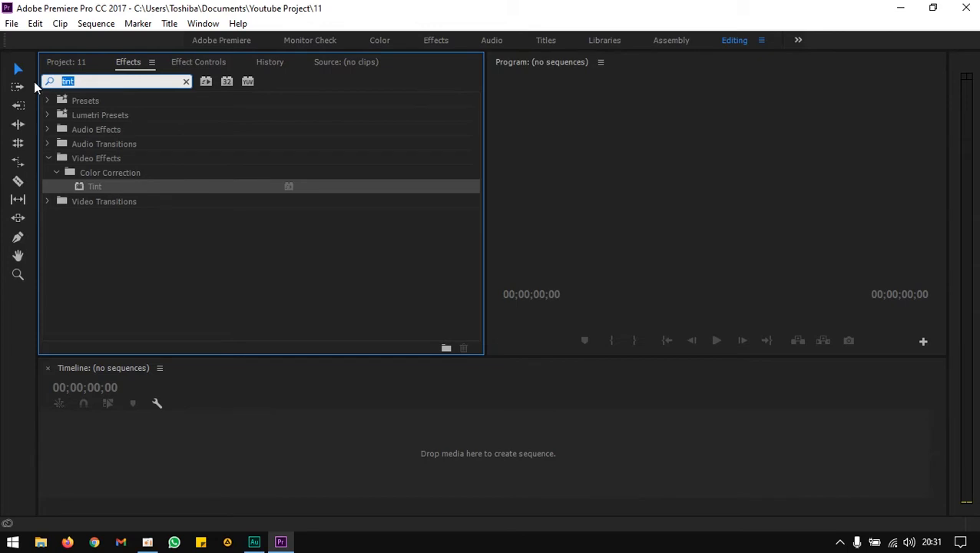
pyautogui.write('crop')
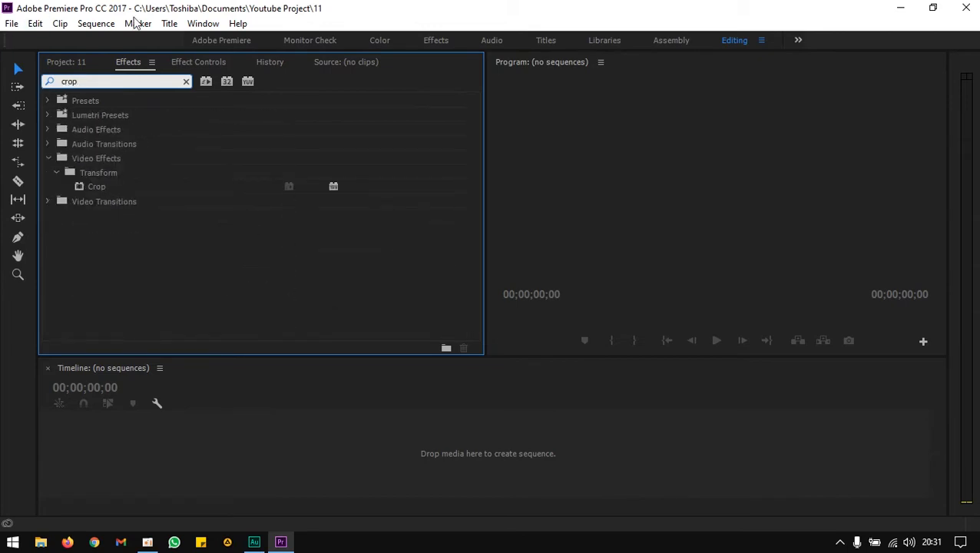
pyautogui.click(106, 186)
pyautogui.click(76, 62)
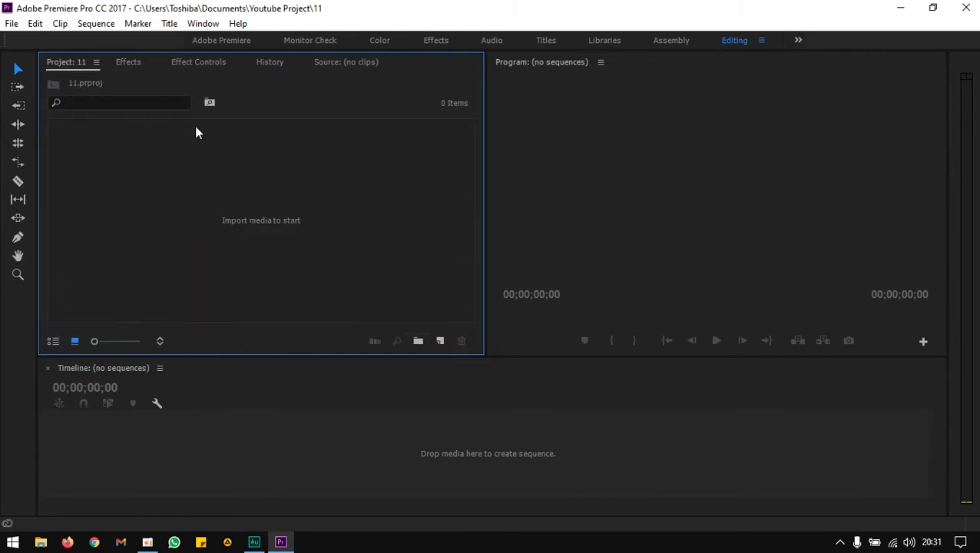
pyautogui.click(442, 341)
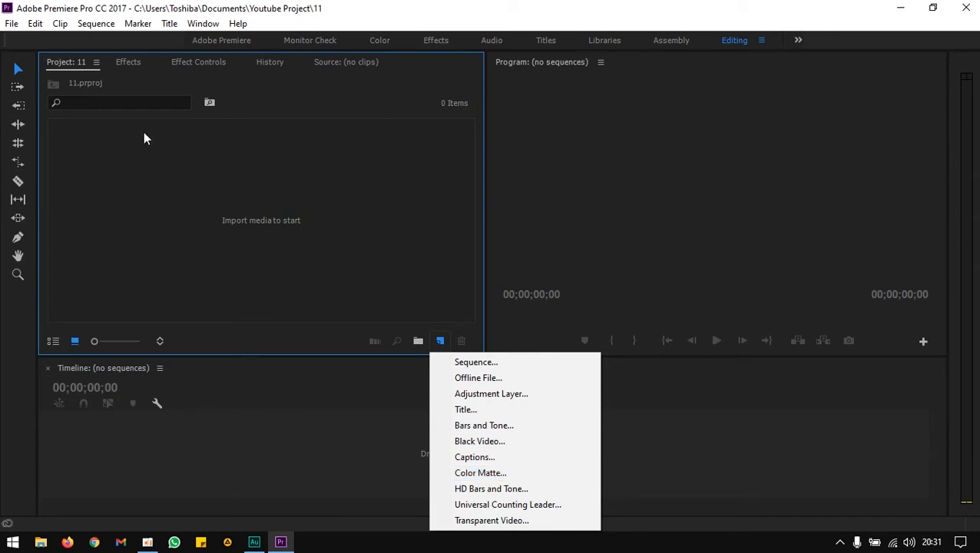
pyautogui.click(441, 339)
pyautogui.click(441, 340)
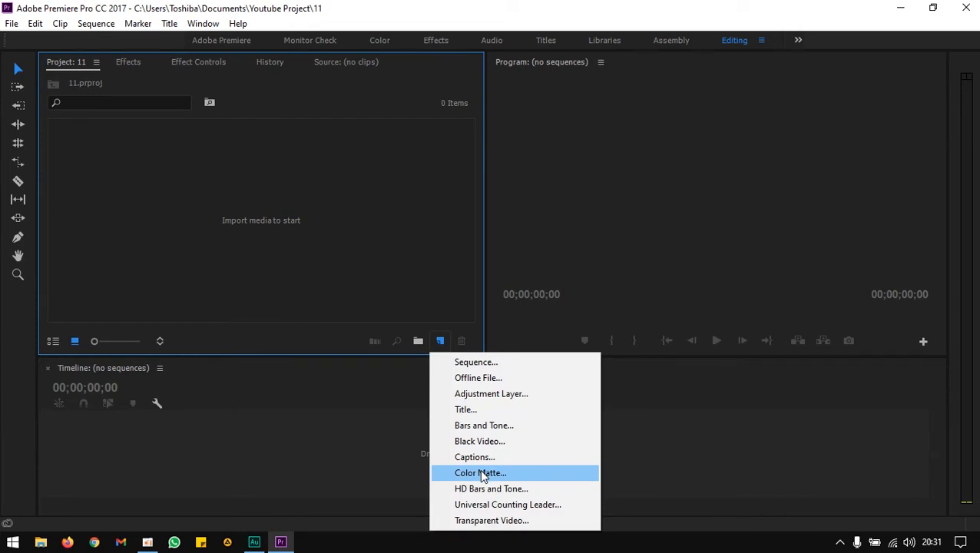
pyautogui.click(399, 274)
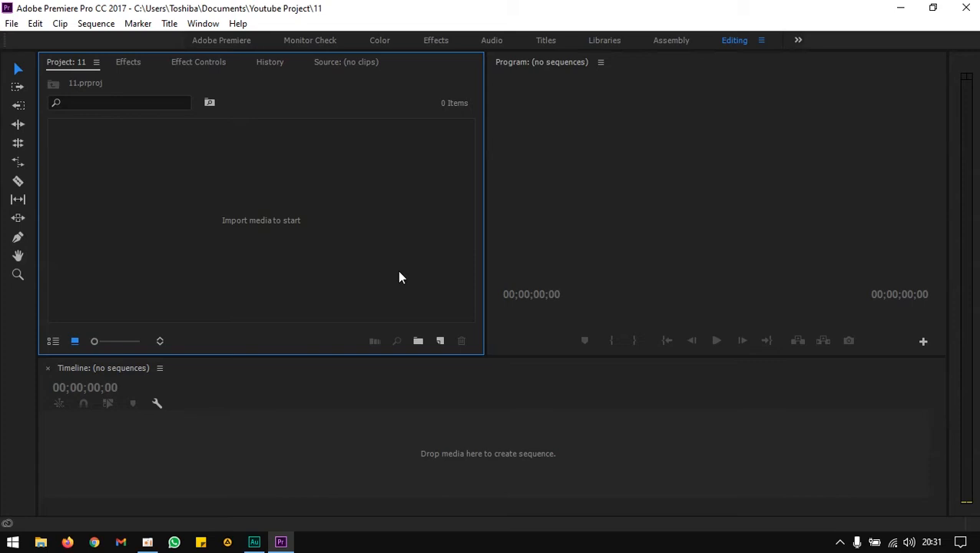
# Import the 55 13 image and the Beachfront B-roll- Leaf video from the Video folder into the project.
pyautogui.doubleClick(398, 277)
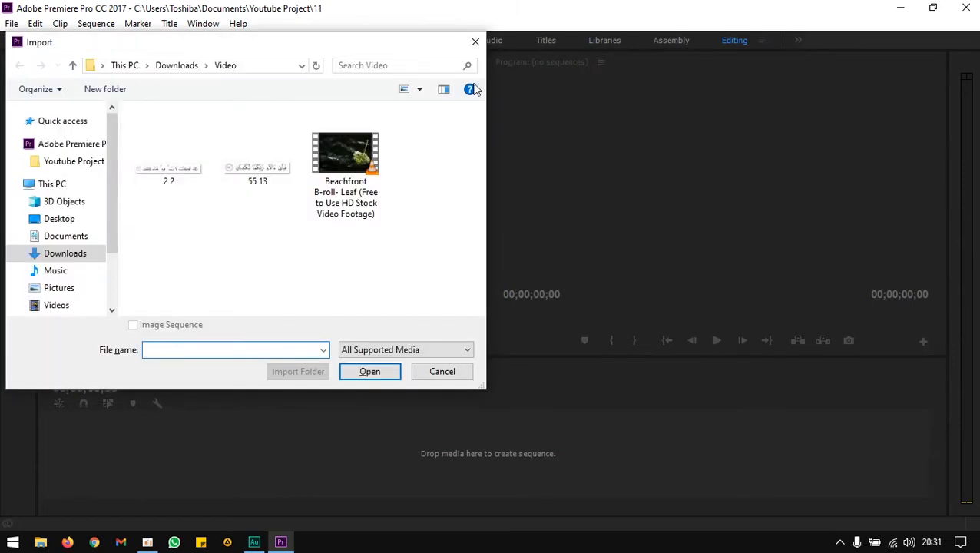
pyautogui.click(475, 42)
pyautogui.doubleClick(338, 204)
pyautogui.click(477, 42)
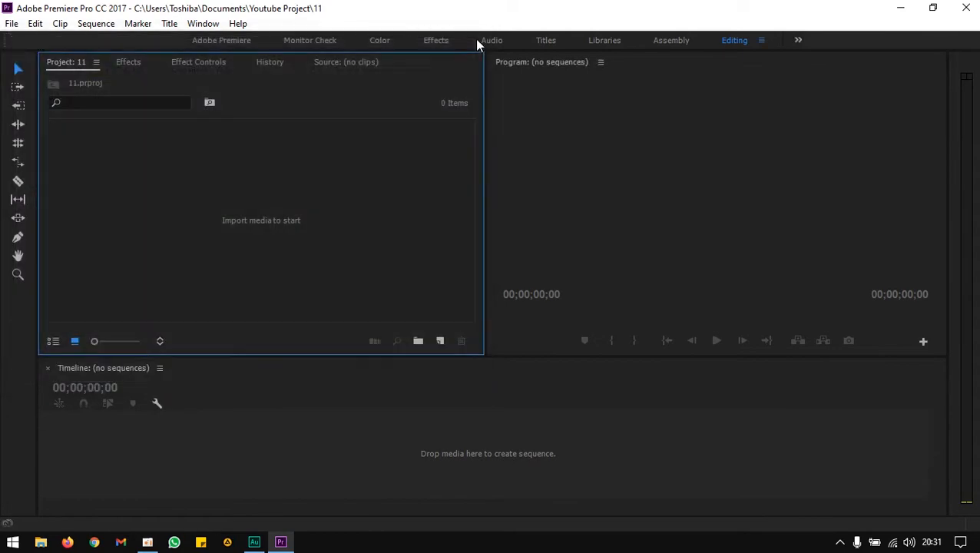
pyautogui.click(12, 23)
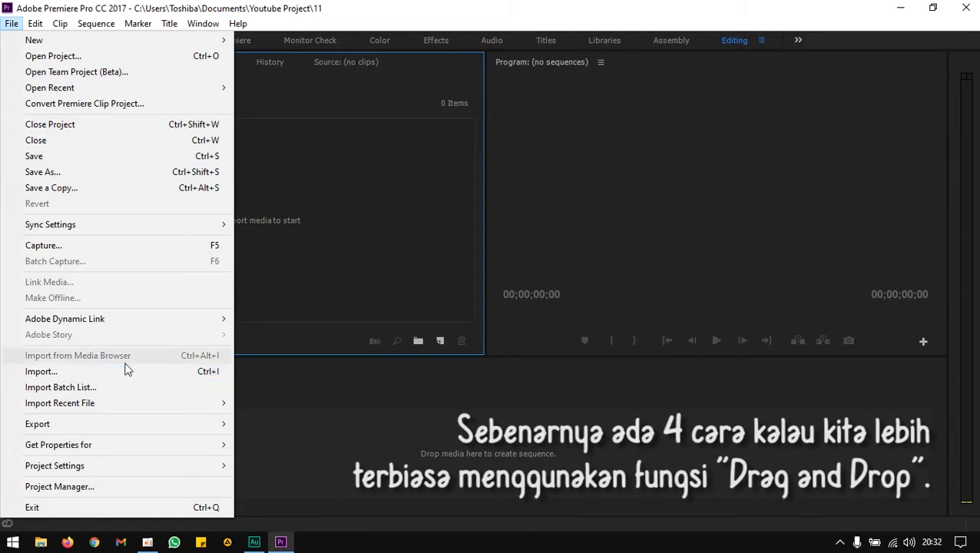
pyautogui.click(189, 367)
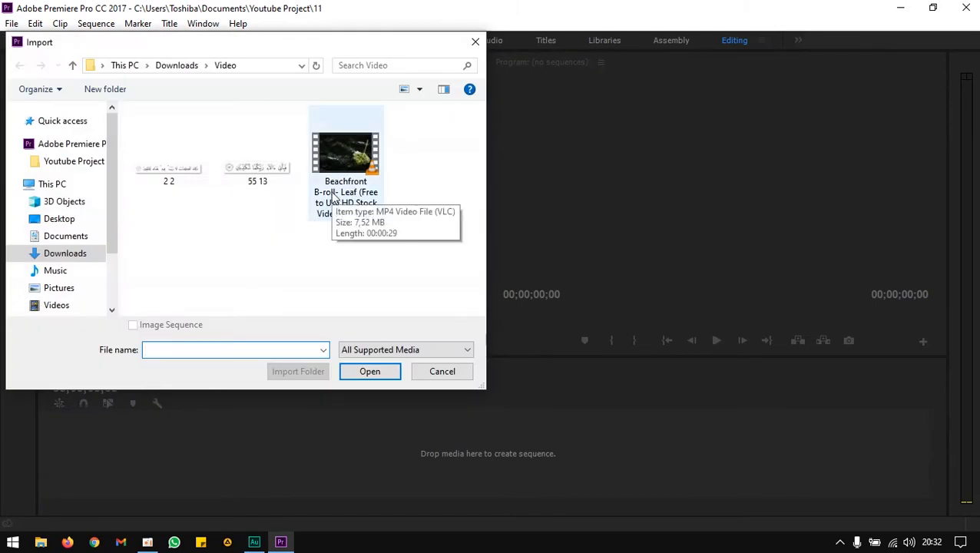
pyautogui.click(327, 175)
pyautogui.keyDown('ctrl'); pyautogui.click(278, 164); pyautogui.keyUp('ctrl')
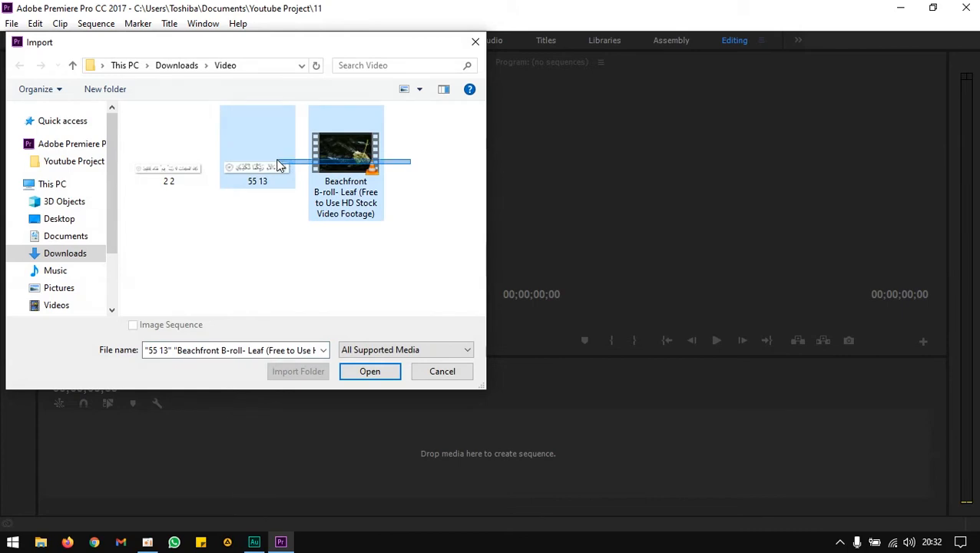
pyautogui.click(369, 372)
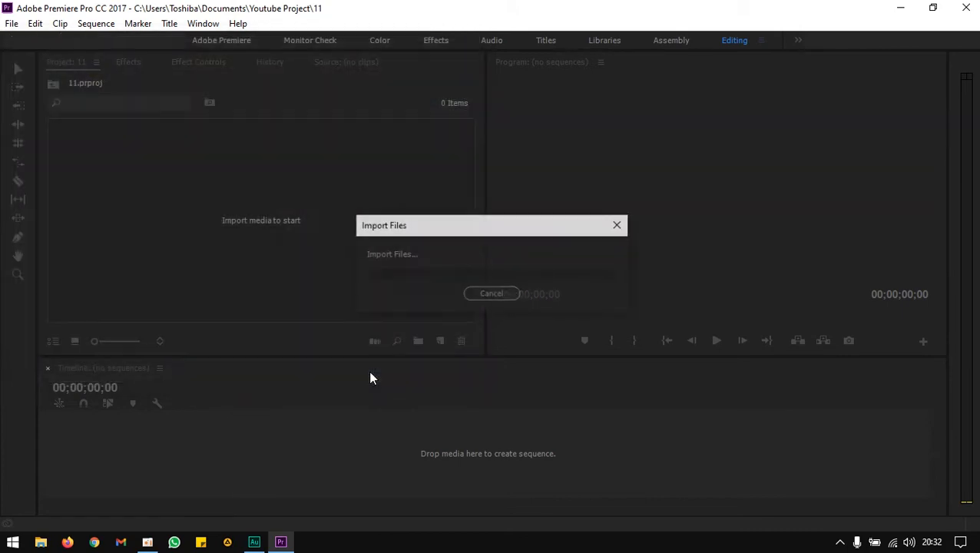
# Create a sequence from the Beachfront video, place the 55 13 image on track V2 above it, and move the playhead onto the image.
pyautogui.moveTo(242, 152); pyautogui.dragTo(53, 440)
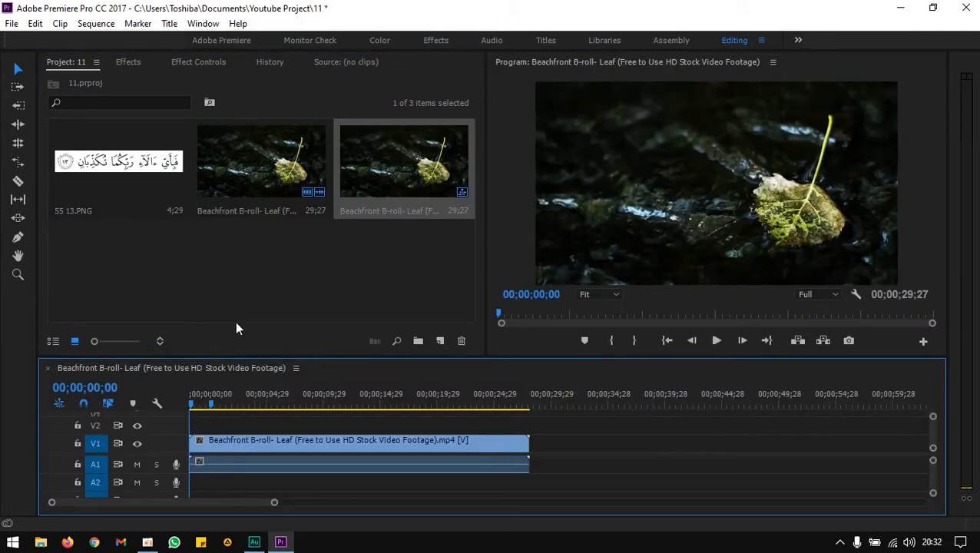
pyautogui.click(165, 158)
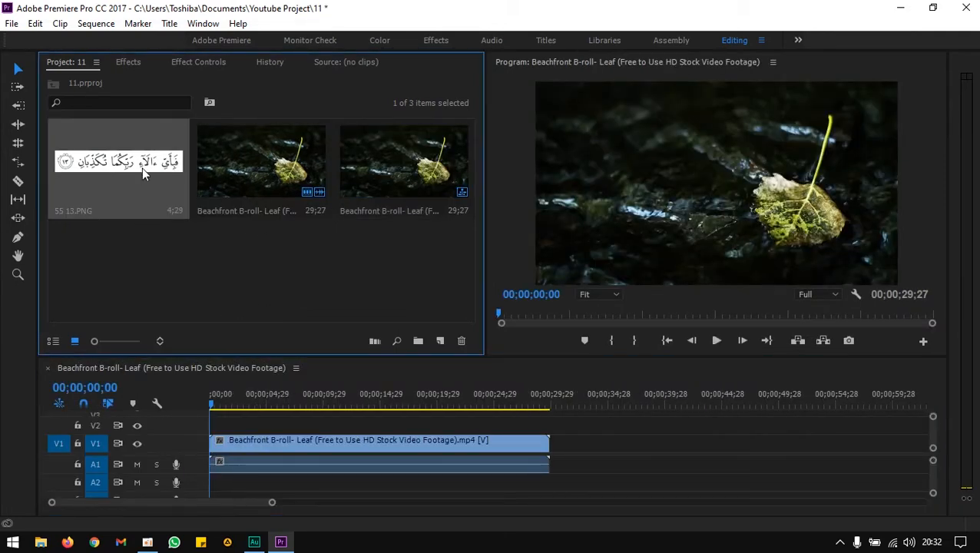
pyautogui.moveTo(134, 162); pyautogui.dragTo(241, 422)
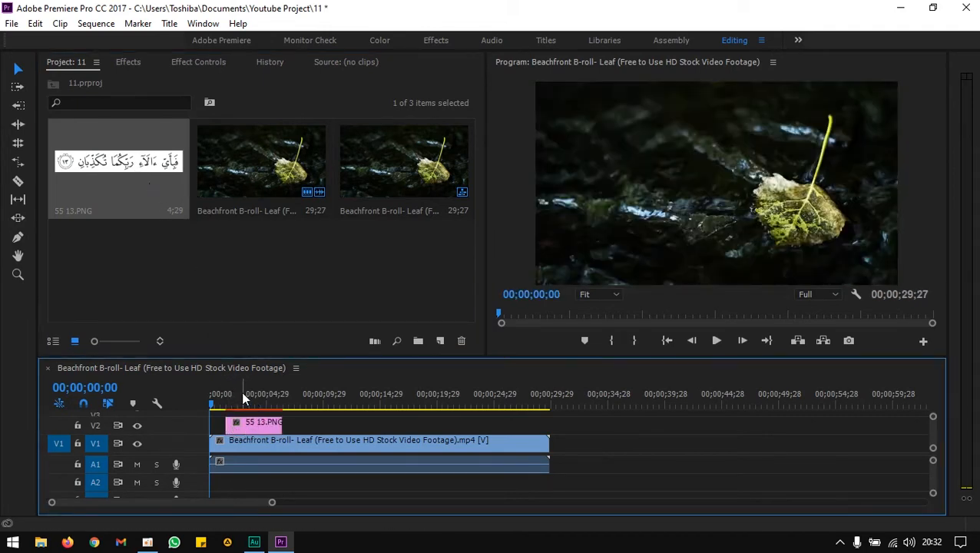
pyautogui.click(242, 393)
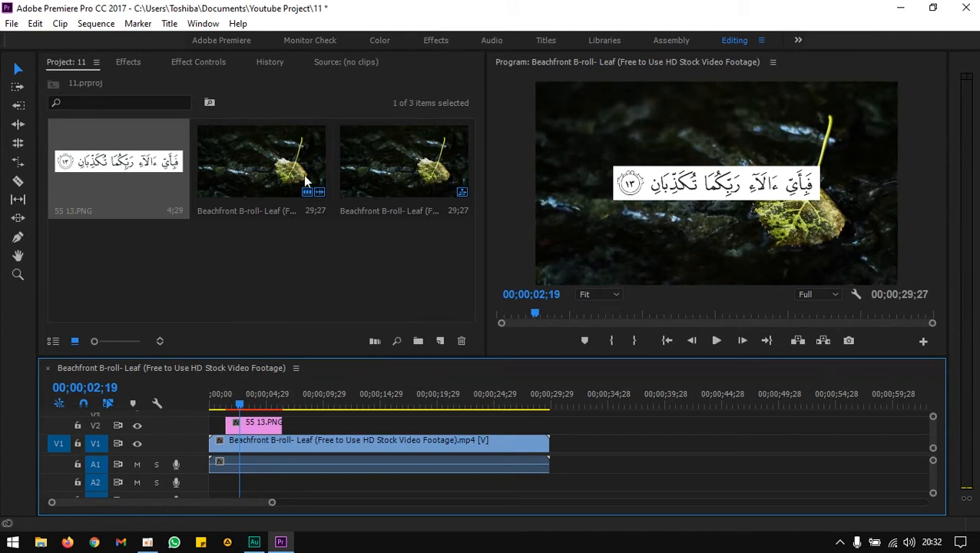
# Search the effects for tint and apply the Tint effect to the 55 13 image clip.
pyautogui.click(139, 63)
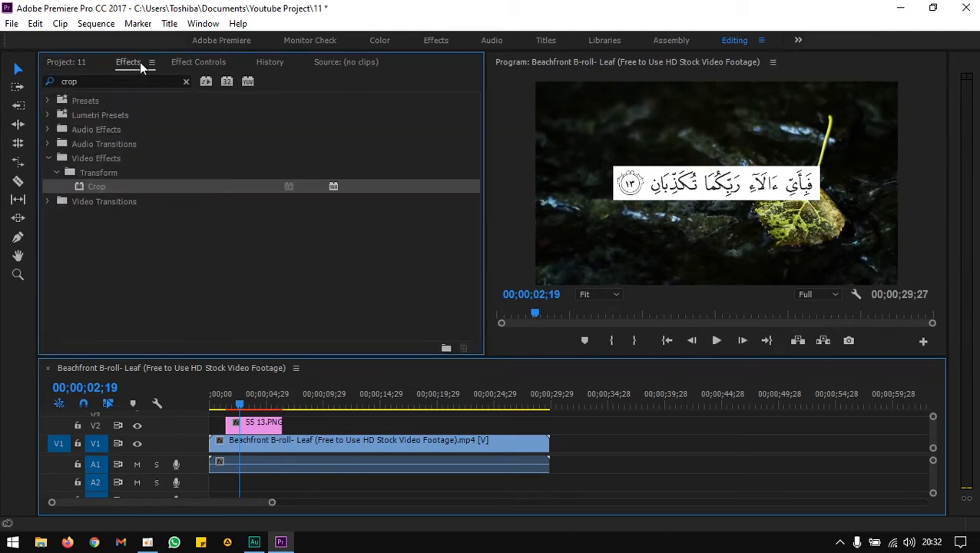
pyautogui.click(132, 82)
pyautogui.moveTo(133, 82); pyautogui.dragTo(19, 103)
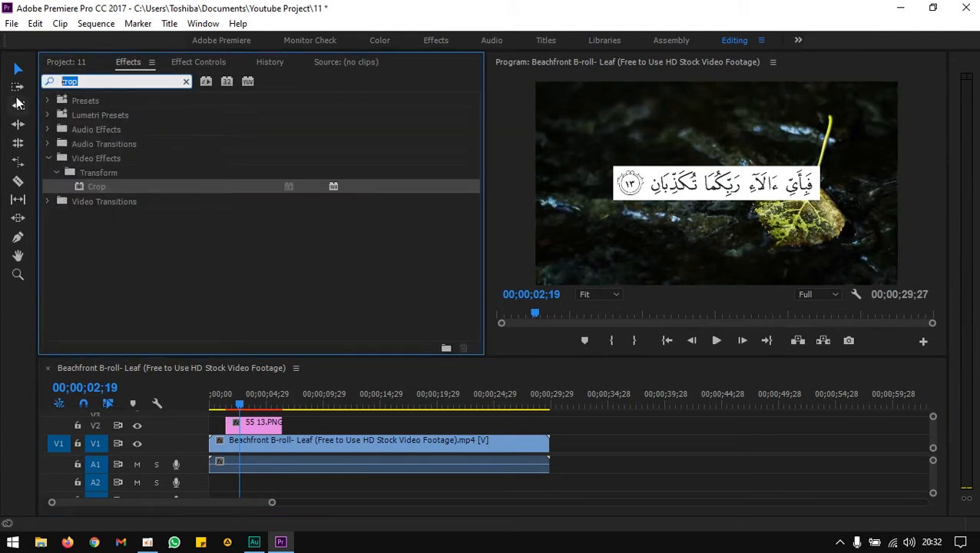
pyautogui.write('tint')
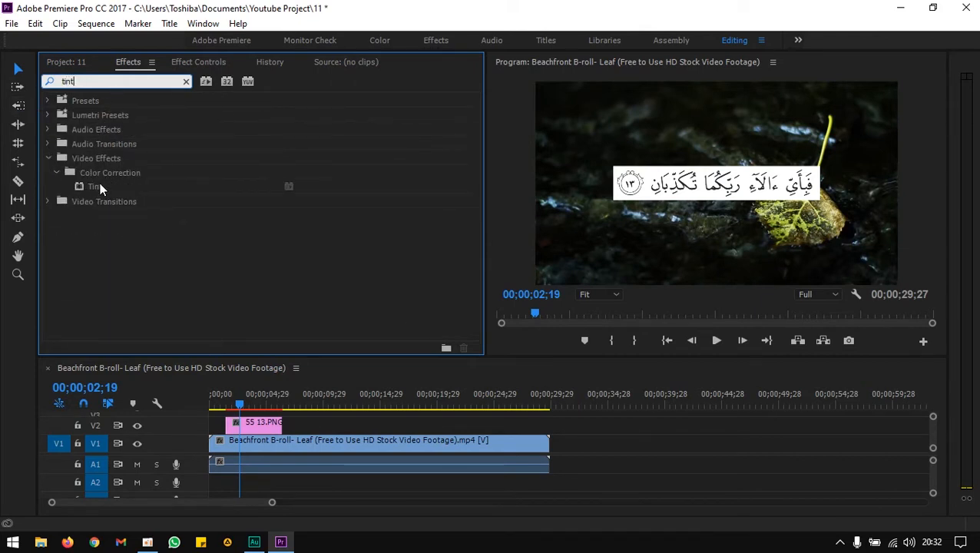
pyautogui.moveTo(100, 188); pyautogui.dragTo(255, 425)
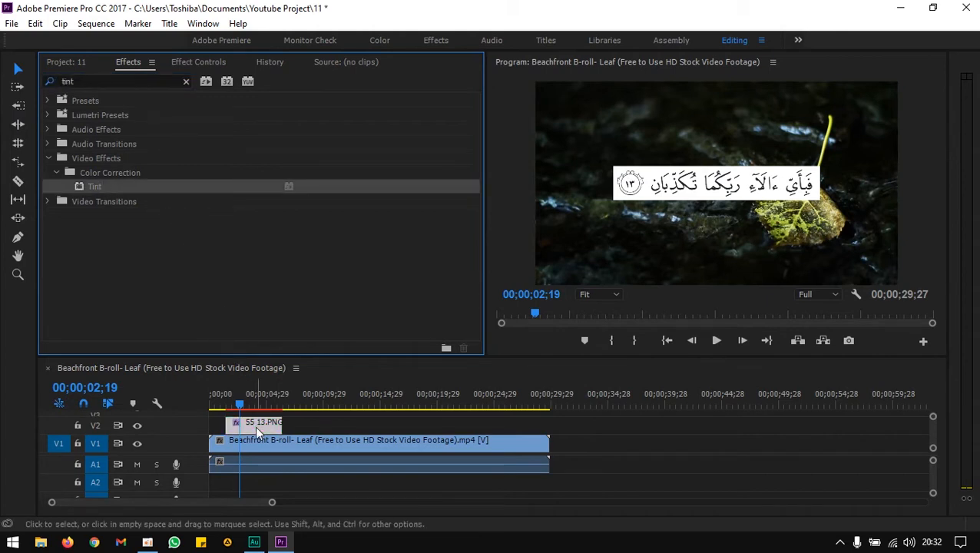
# Set the Tint effect's Map Black To color to white FFFFFF and Map White To color to black.
pyautogui.click(201, 63)
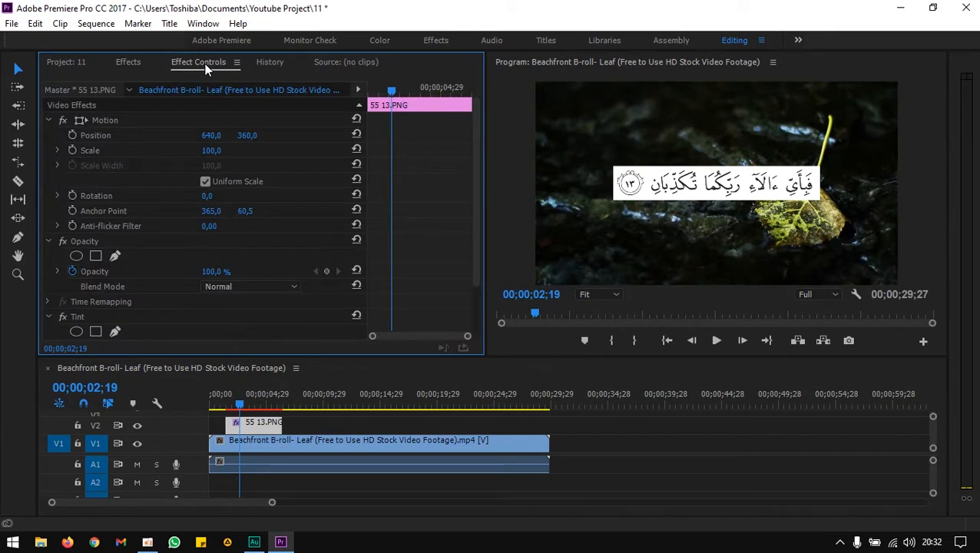
pyautogui.moveTo(476, 164); pyautogui.dragTo(477, 237)
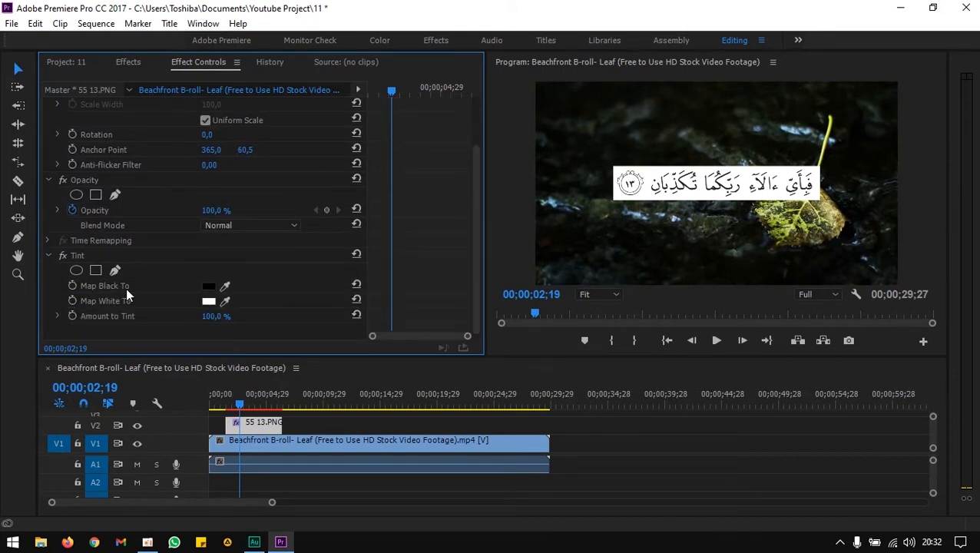
pyautogui.click(208, 288)
pyautogui.click(335, 384)
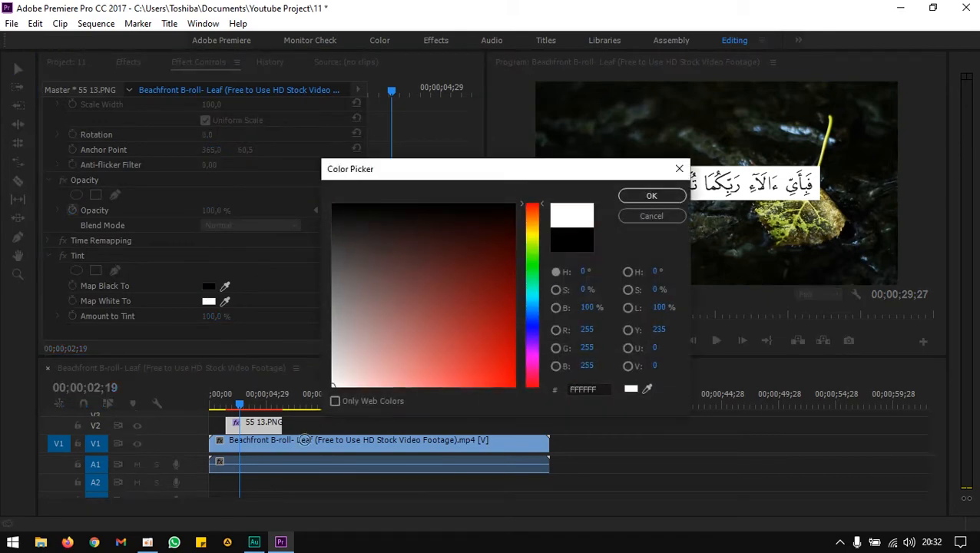
pyautogui.click(648, 197)
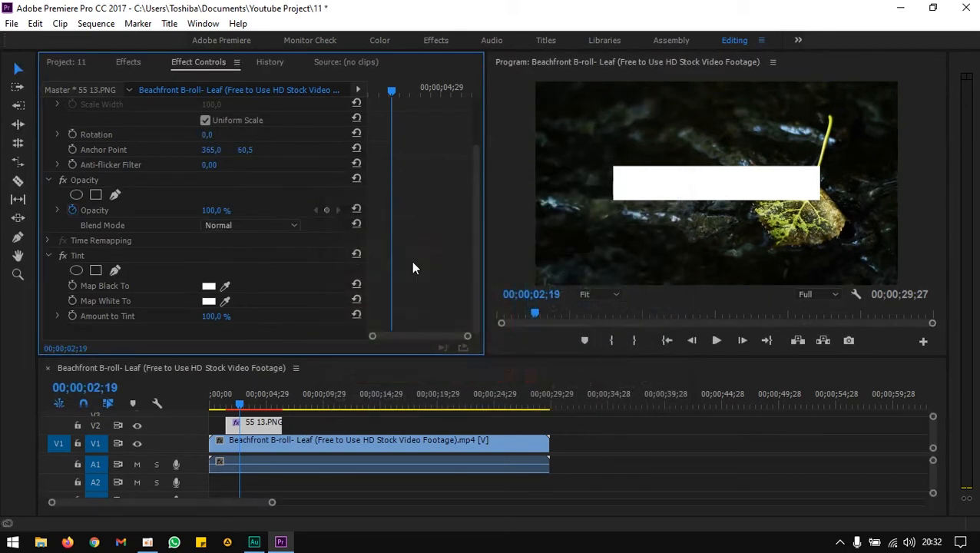
pyautogui.click(208, 300)
pyautogui.click(338, 384)
pyautogui.click(651, 197)
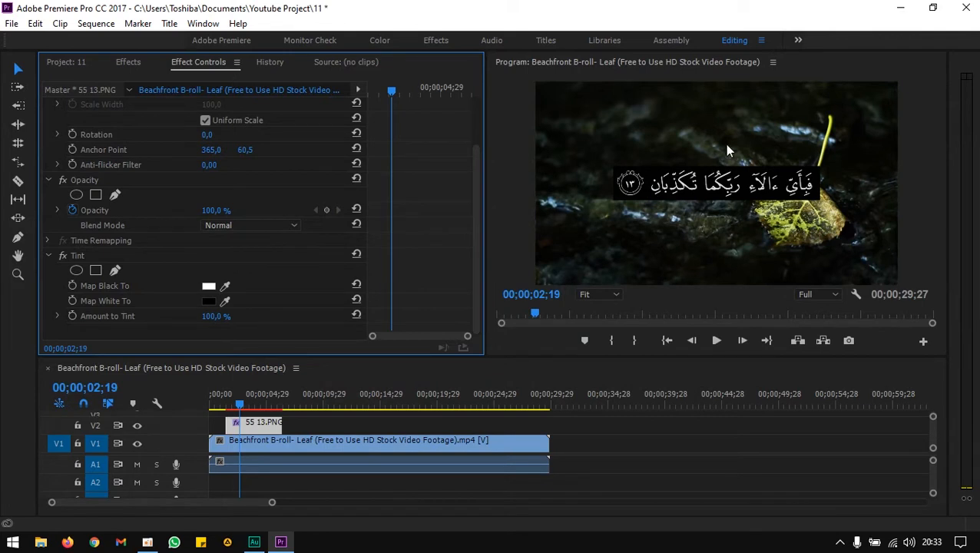
# Set the image clip's Opacity Blend Mode to Screen.
pyautogui.click(100, 213)
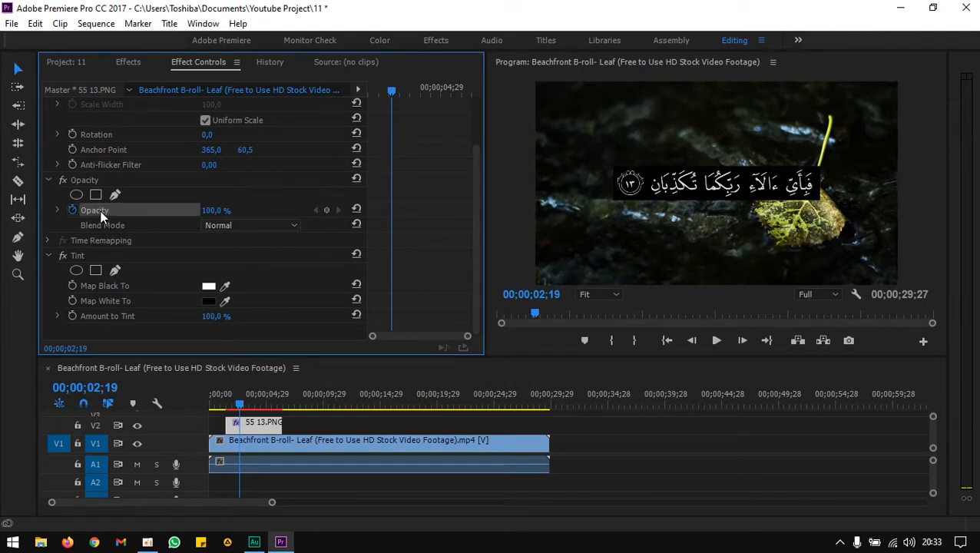
pyautogui.click(94, 179)
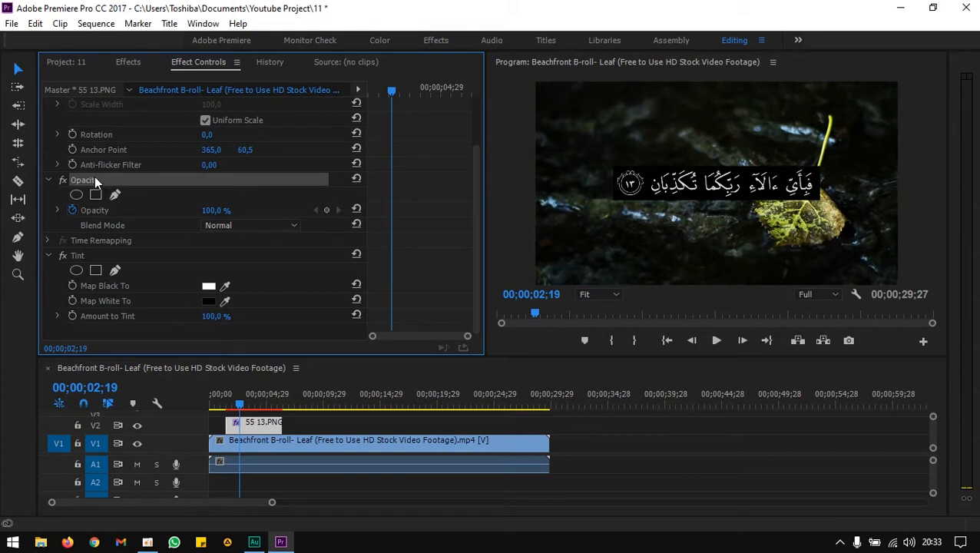
pyautogui.click(108, 211)
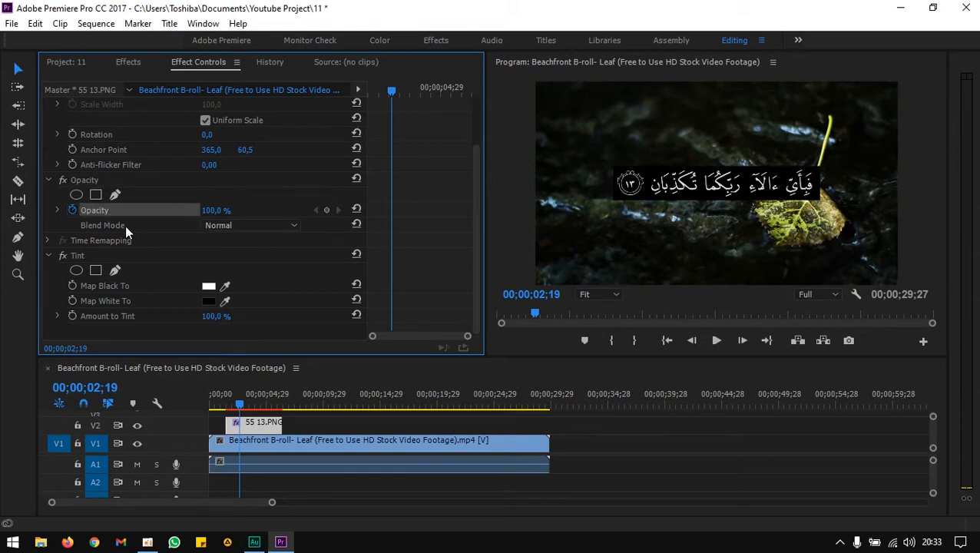
pyautogui.click(98, 178)
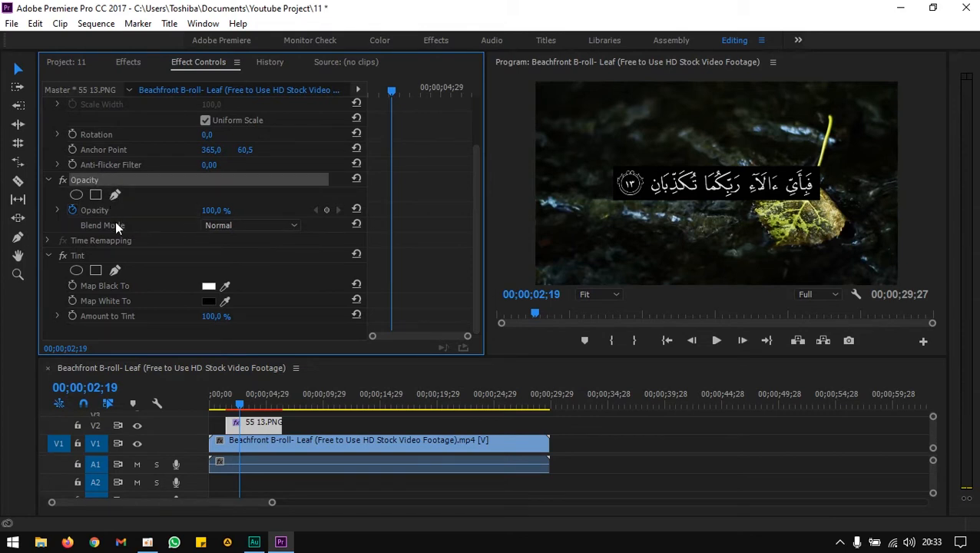
pyautogui.click(116, 224)
pyautogui.click(218, 226)
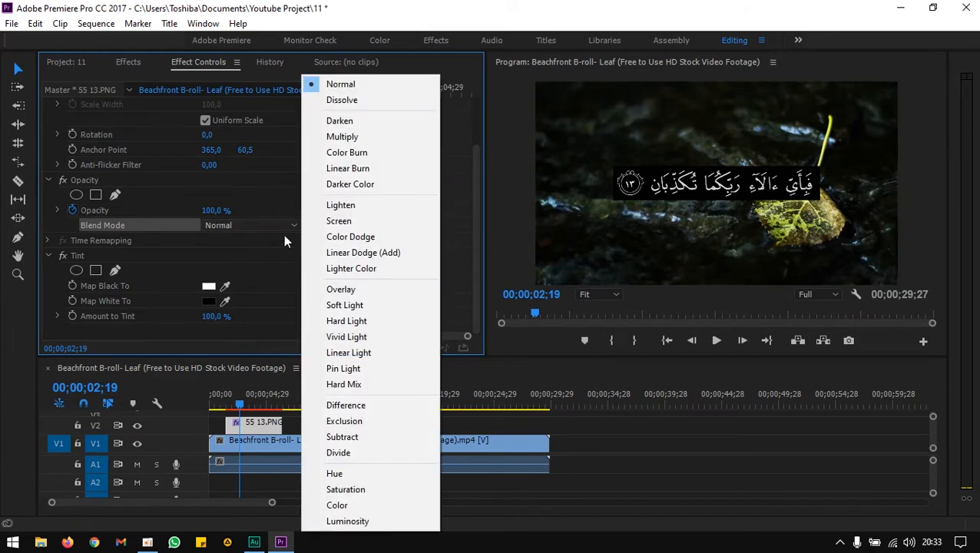
pyautogui.click(339, 221)
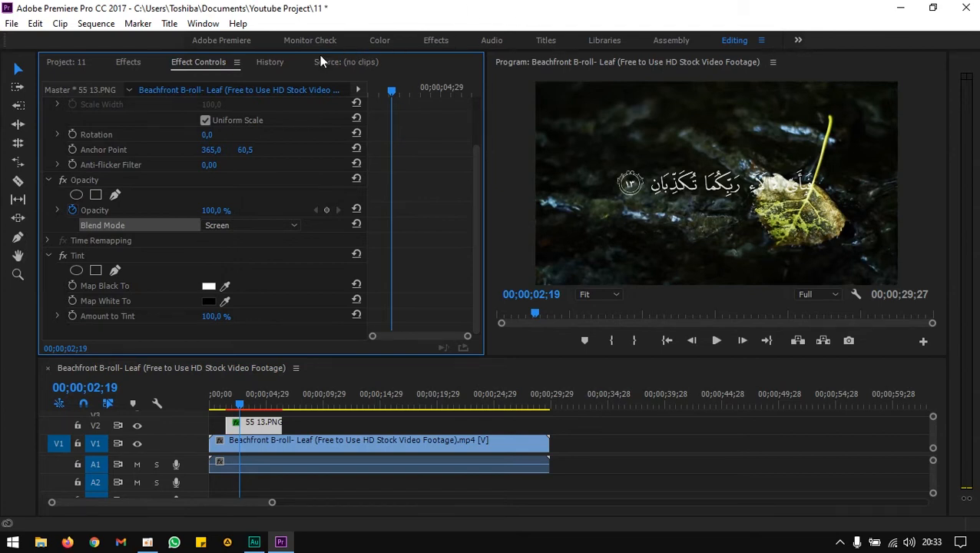
# Scale the verse image to 121 and set its position to 640, 495 to place it lower in the frame.
pyautogui.scroll(3, 254, 120)
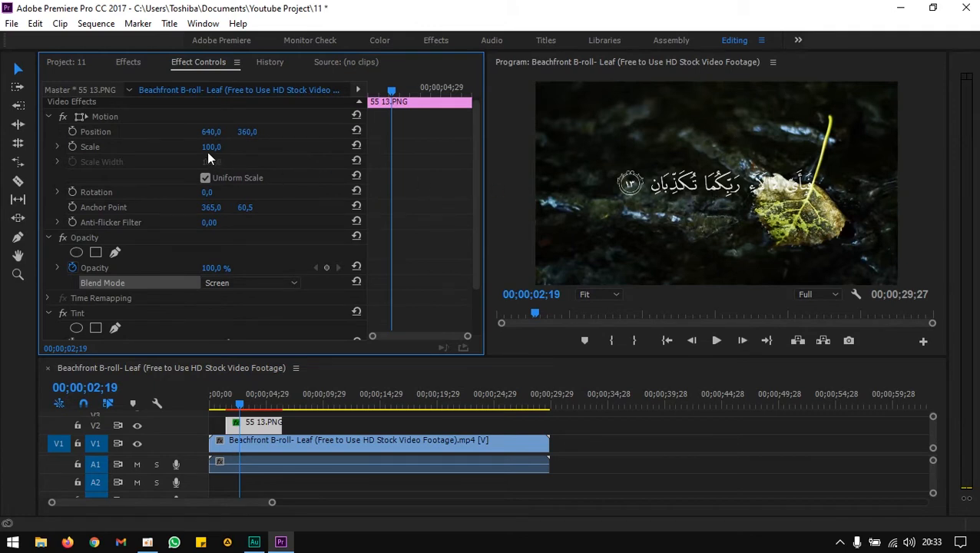
pyautogui.moveTo(211, 147); pyautogui.dragTo(237, 131)
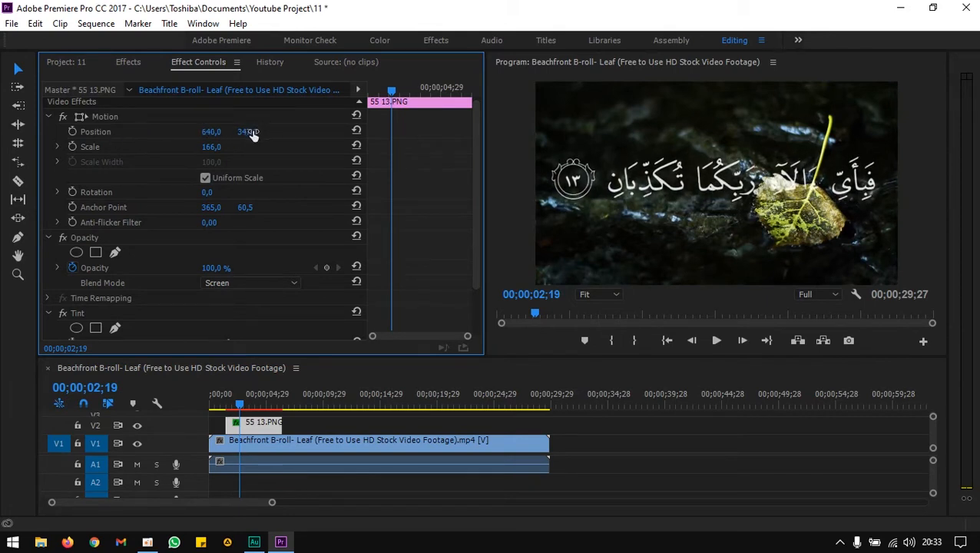
pyautogui.moveTo(237, 131); pyautogui.dragTo(207, 131)
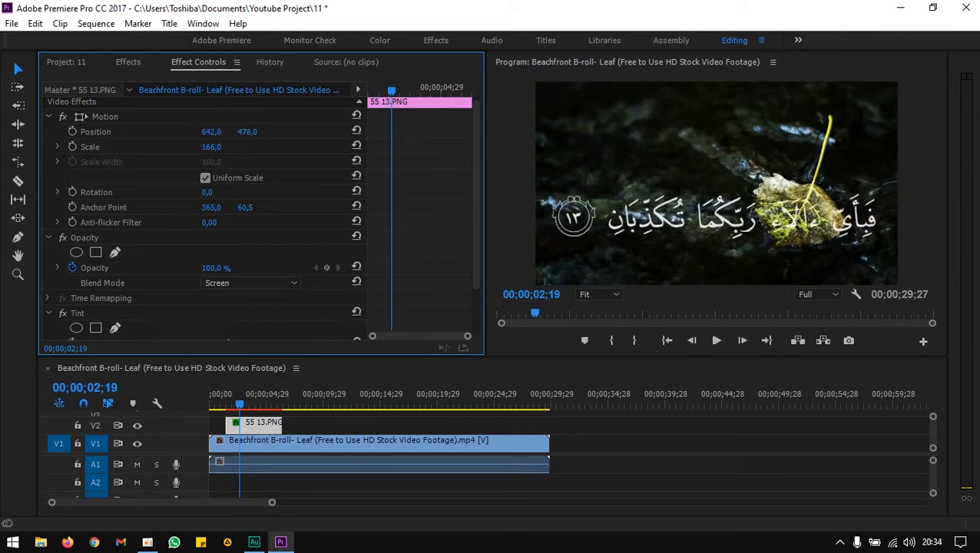
pyautogui.click(358, 130)
pyautogui.moveTo(244, 135); pyautogui.dragTo(326, 136)
pyautogui.moveTo(212, 149); pyautogui.dragTo(170, 148)
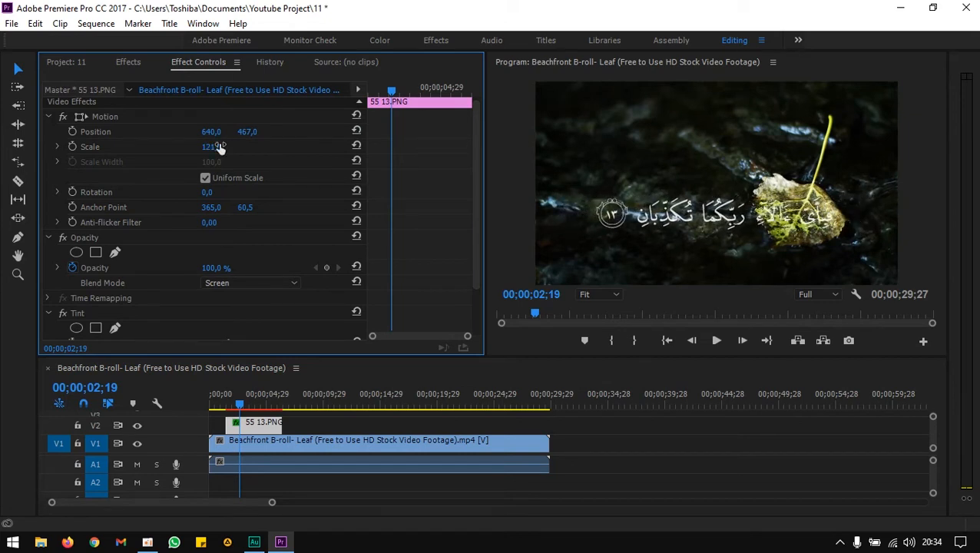
pyautogui.click(355, 129)
pyautogui.moveTo(247, 132); pyautogui.dragTo(351, 132)
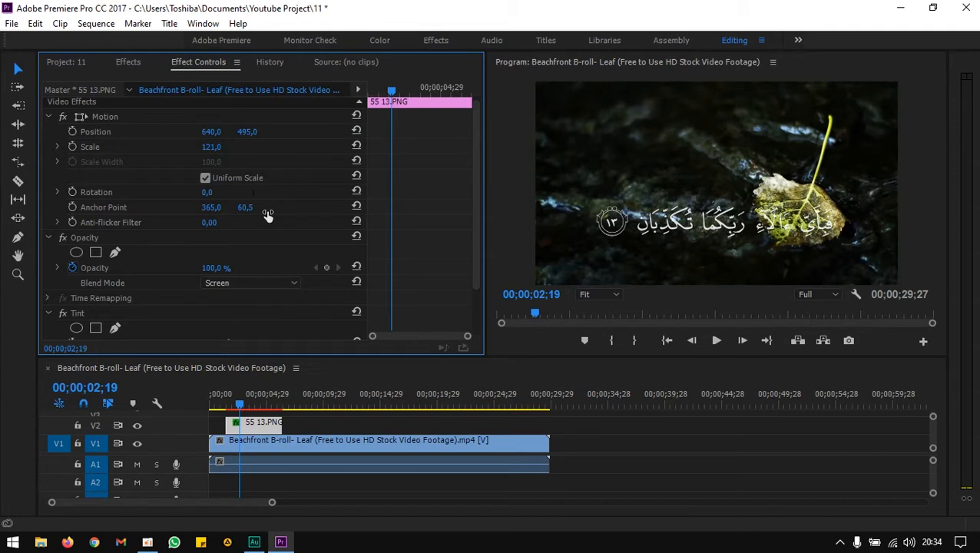
pyautogui.click(69, 62)
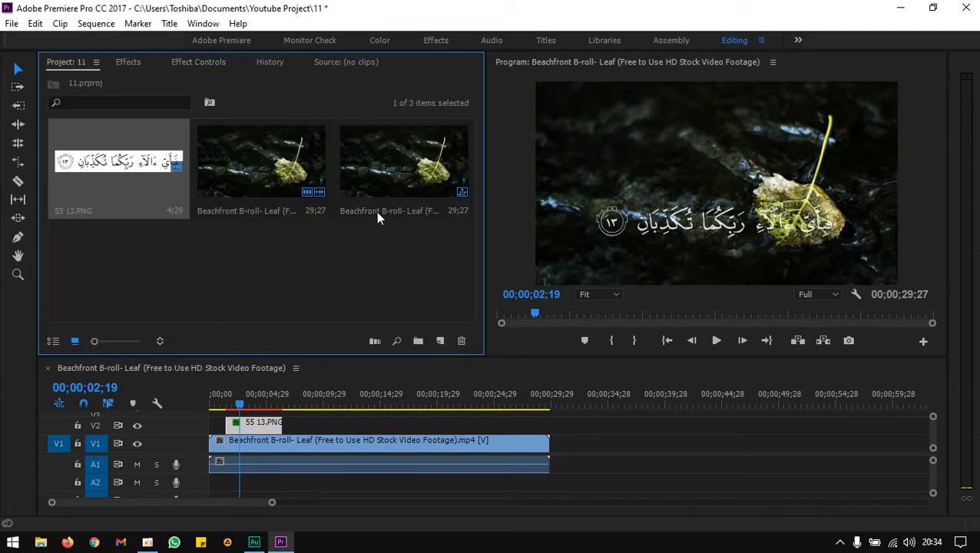
# Delete the Beachfront B-roll Leaf footage from the project, including its clip references in the sequence.
pyautogui.click(292, 177)
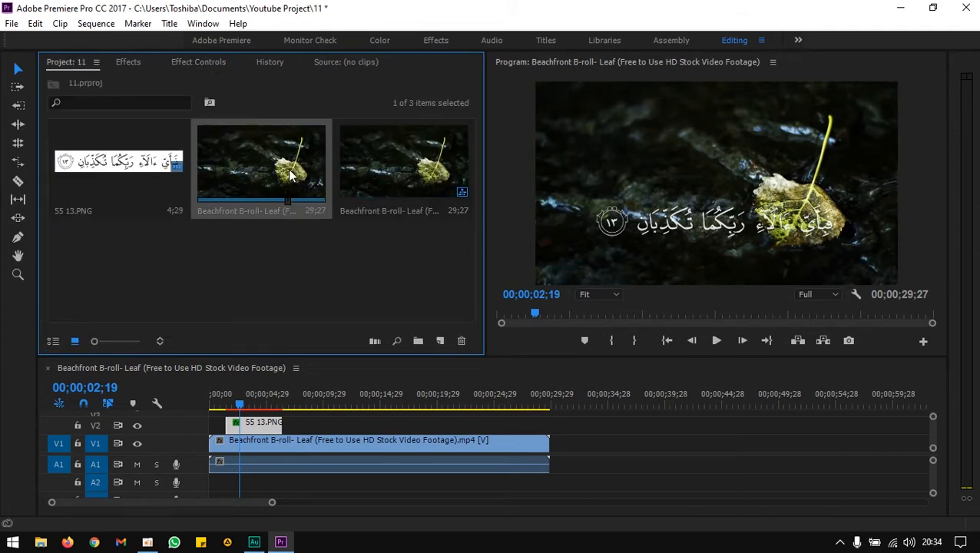
pyautogui.press('Delete')
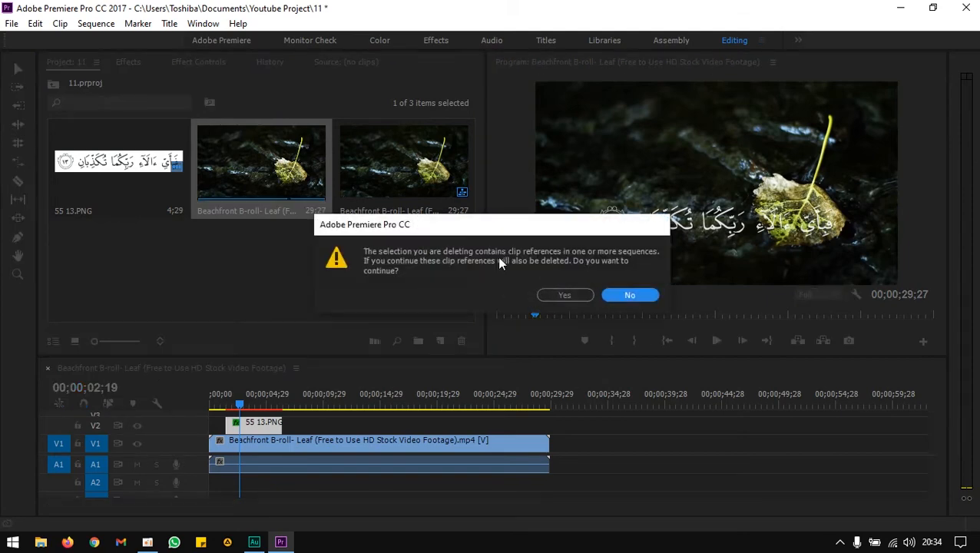
pyautogui.click(558, 301)
# Import the Beachfront B-roll Beach and Shell footage from D:\Personal Computer\Footage and place it on track V1.
pyautogui.doubleClick(295, 242)
pyautogui.scroll(-3, 61, 253)
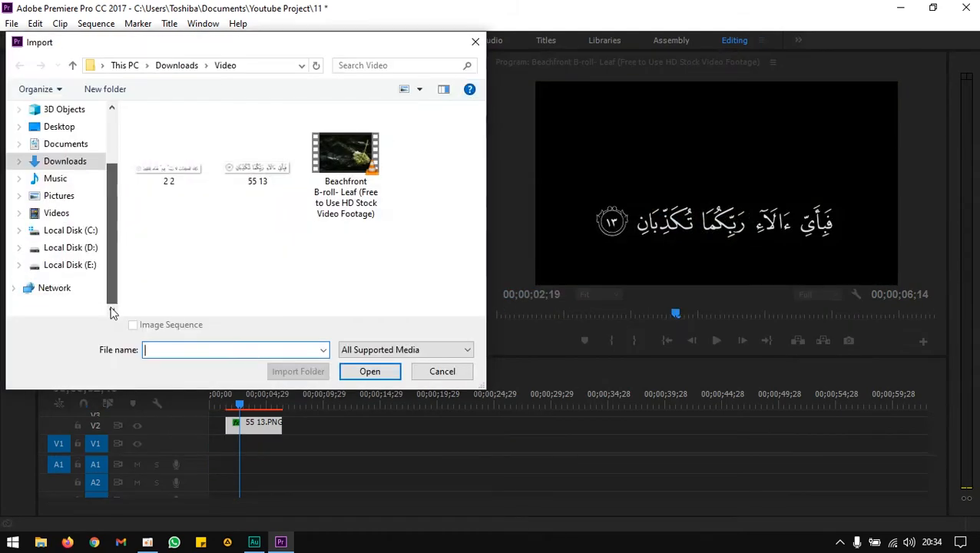
pyautogui.click(65, 265)
pyautogui.scroll(-3, 204, 204)
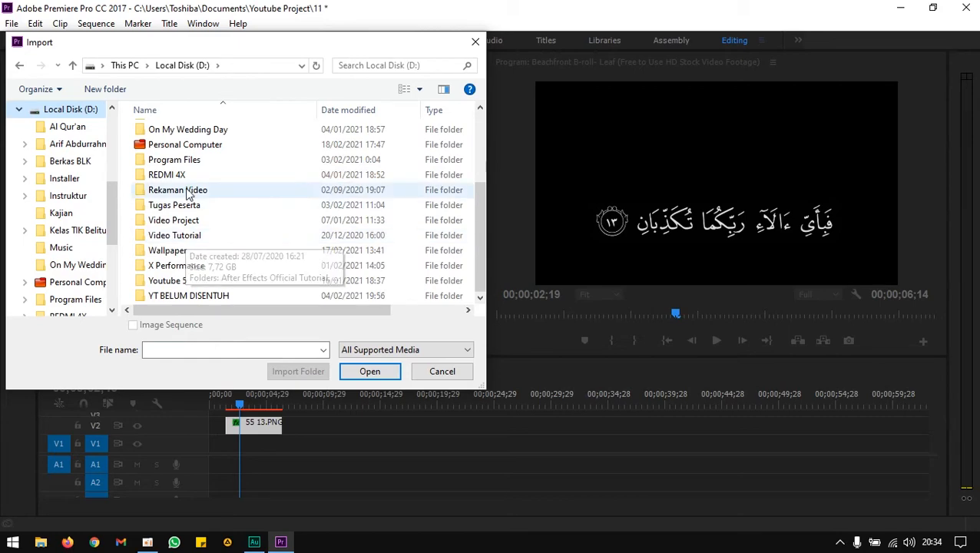
pyautogui.scroll(2, 195, 221)
pyautogui.doubleClick(188, 232)
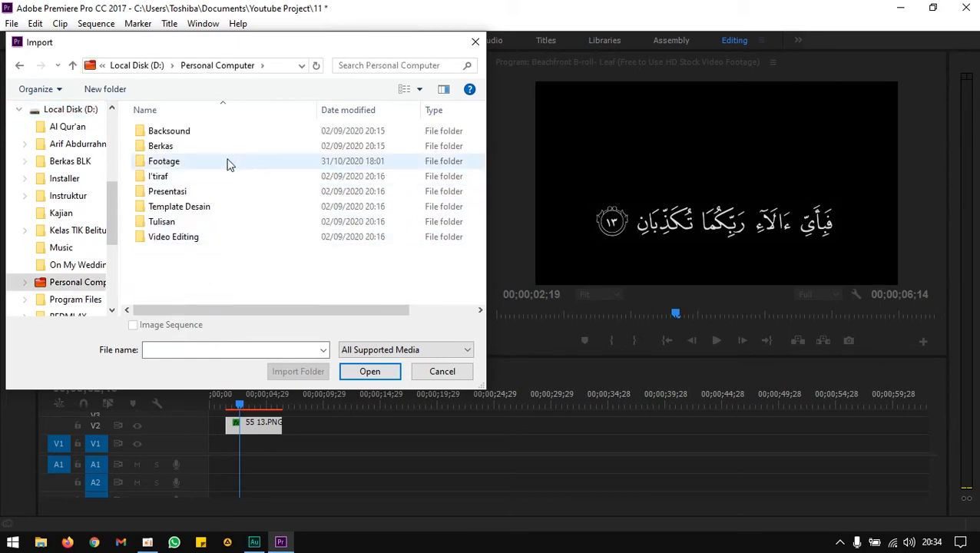
pyautogui.doubleClick(186, 160)
pyautogui.scroll(-2, 481, 126)
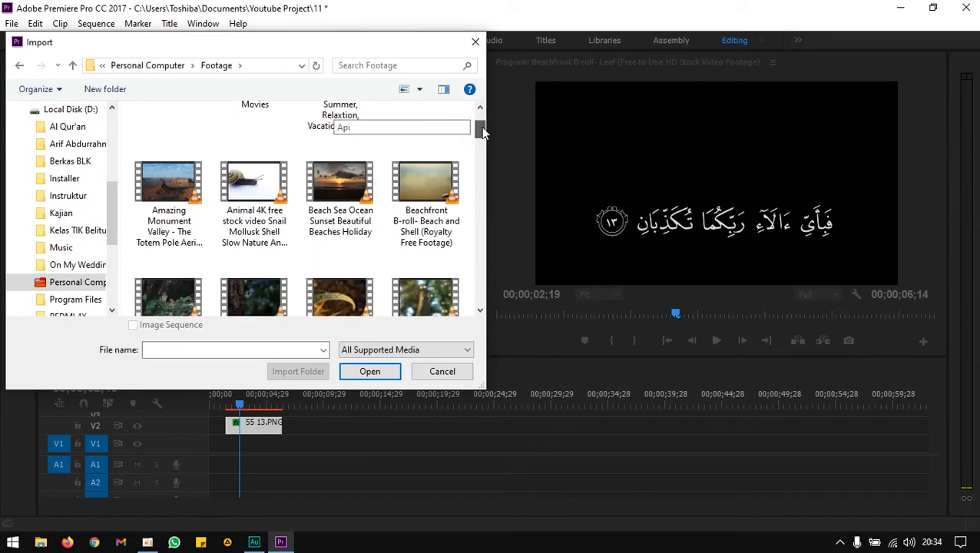
pyautogui.doubleClick(425, 185)
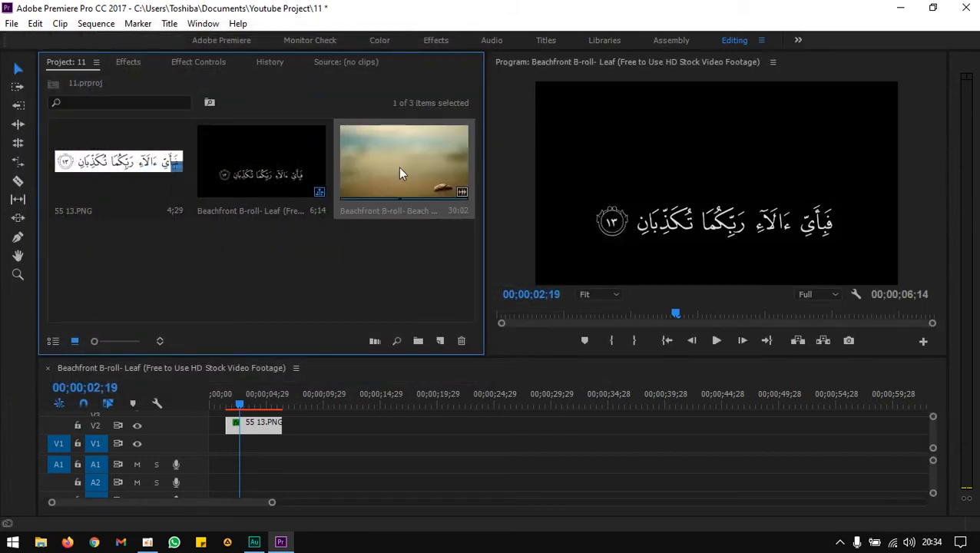
pyautogui.moveTo(380, 237); pyautogui.dragTo(227, 444)
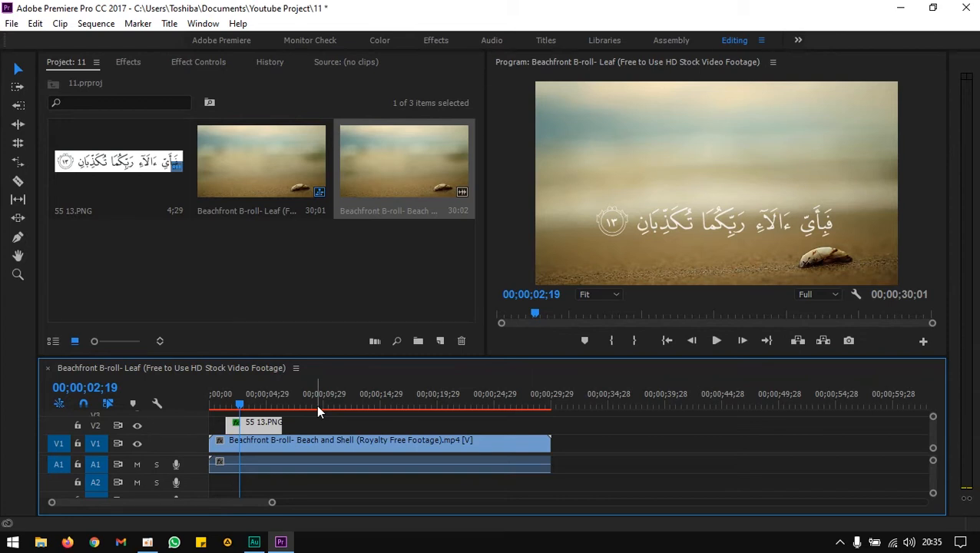
# Create a new black color matte named black bar.
pyautogui.click(63, 60)
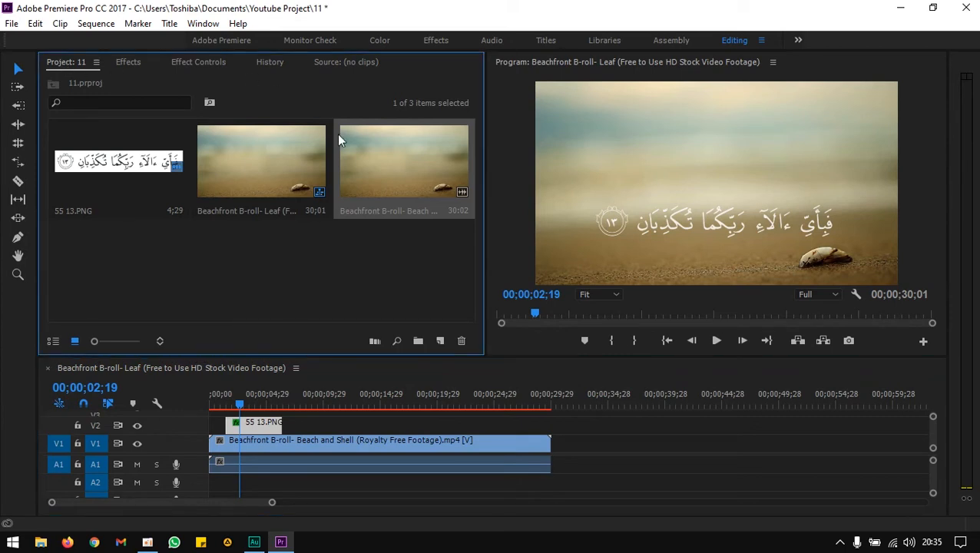
pyautogui.click(440, 341)
pyautogui.click(480, 472)
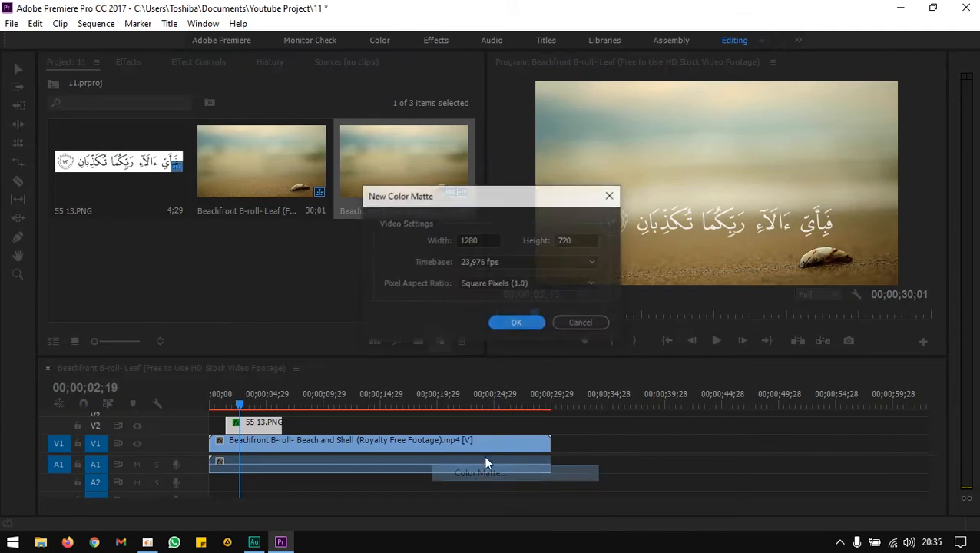
pyautogui.click(522, 323)
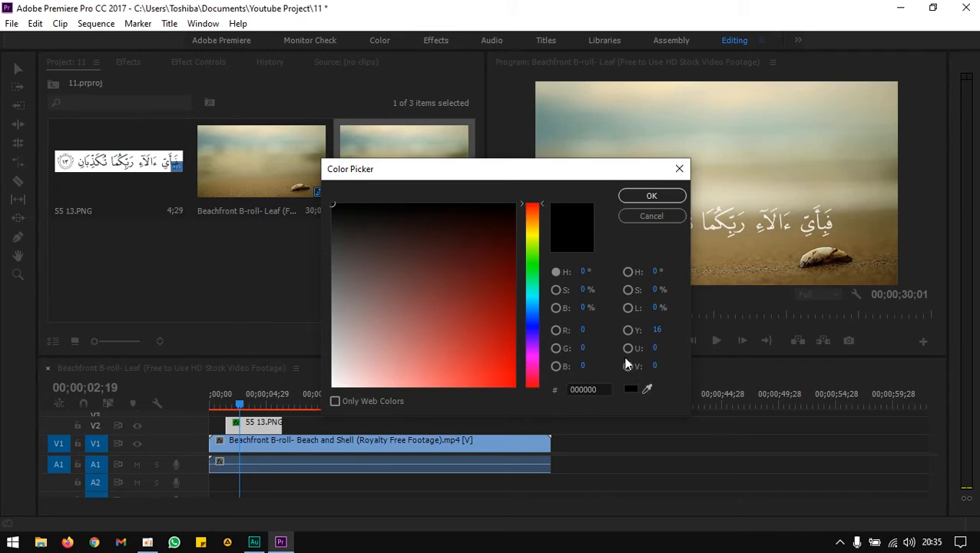
pyautogui.click(649, 197)
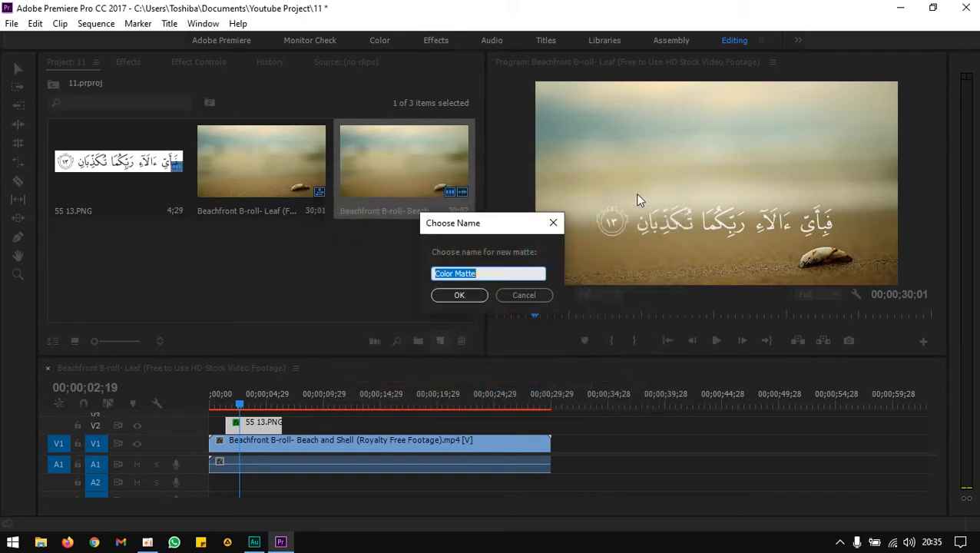
pyautogui.write('black bar')
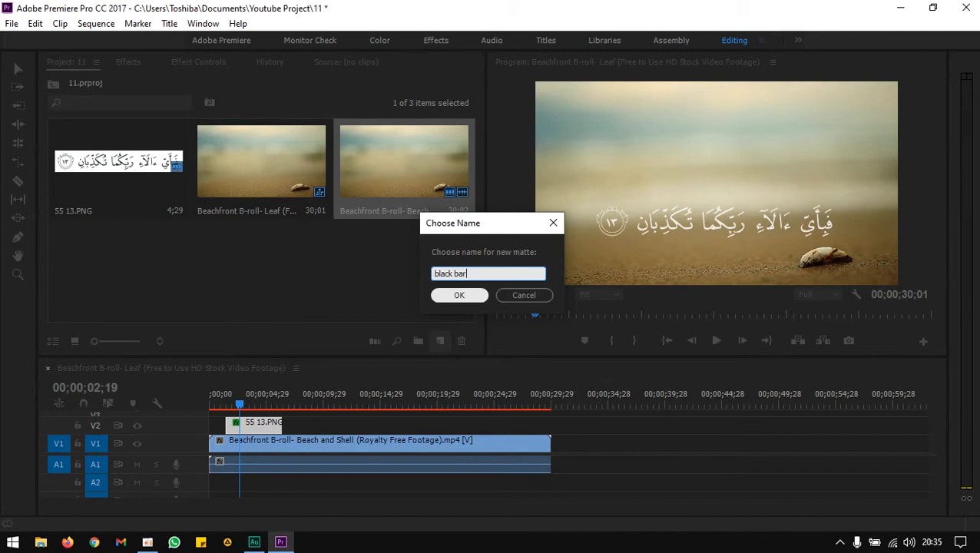
pyautogui.click(482, 295)
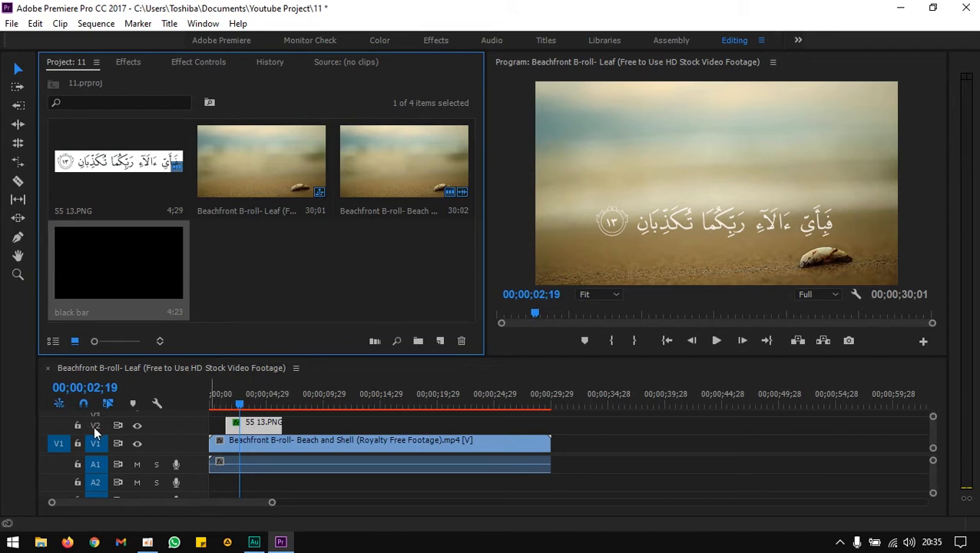
# Move the verse image up to track V3 and place the black bar matte on V2 beneath it.
pyautogui.click(265, 421)
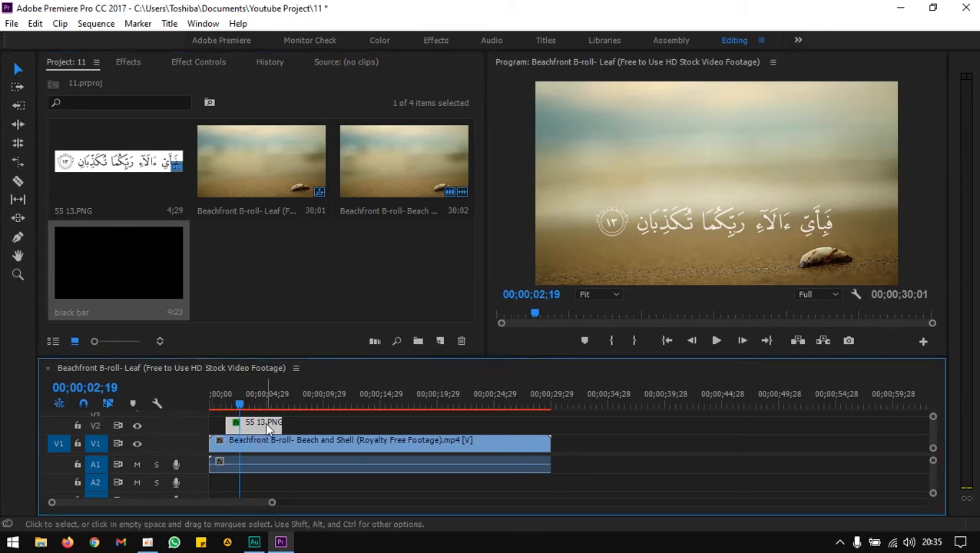
pyautogui.moveTo(265, 421)
pyautogui.mouseDown()
pyautogui.moveTo(265, 442)
pyautogui.moveTo(269, 417)
pyautogui.mouseUp()
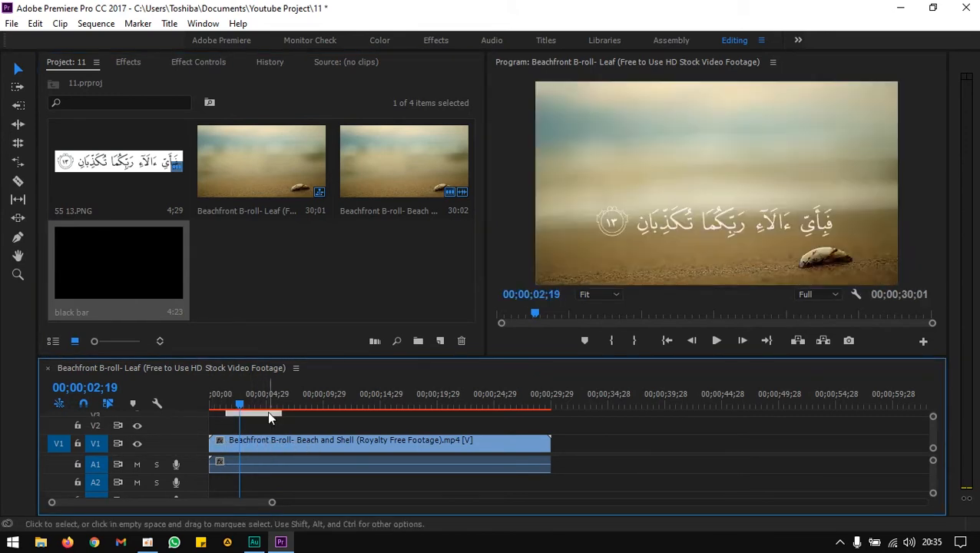
pyautogui.moveTo(160, 259); pyautogui.dragTo(232, 436)
pyautogui.click(253, 429)
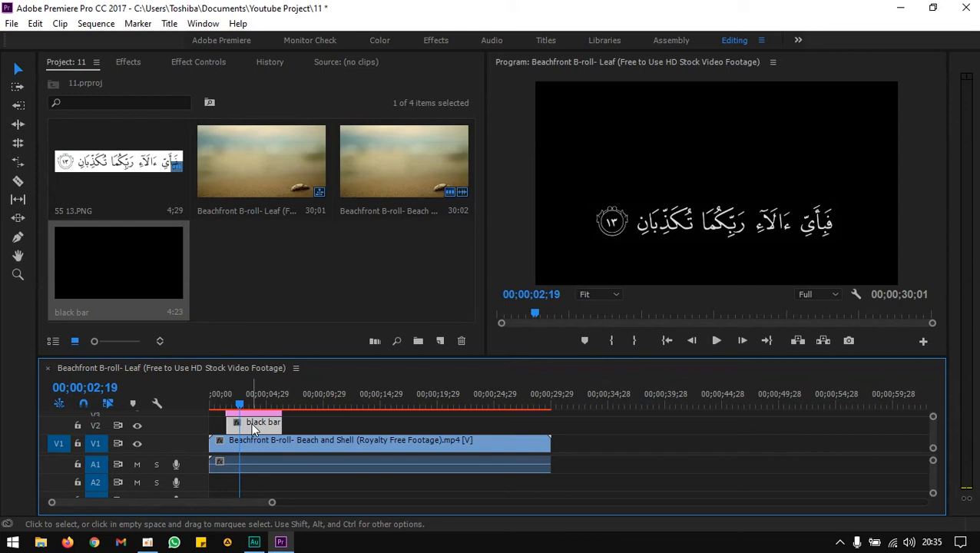
# Search the effects for crop and apply the Crop effect to the black bar clip.
pyautogui.click(140, 62)
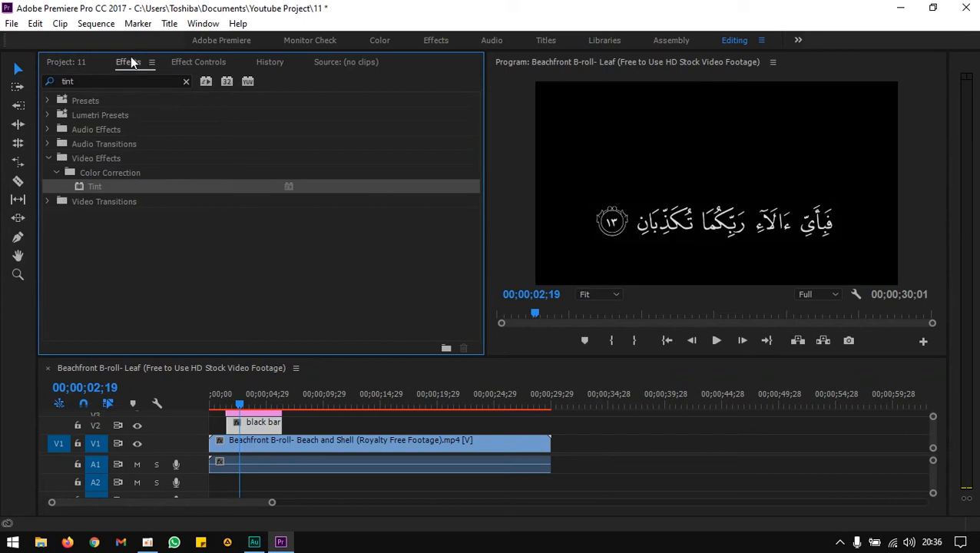
pyautogui.click(130, 81)
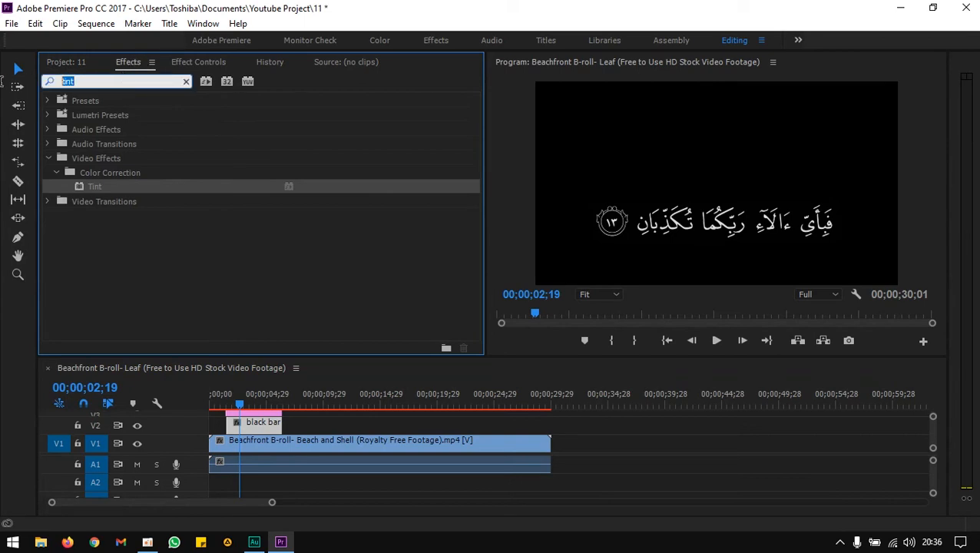
pyautogui.write('crop')
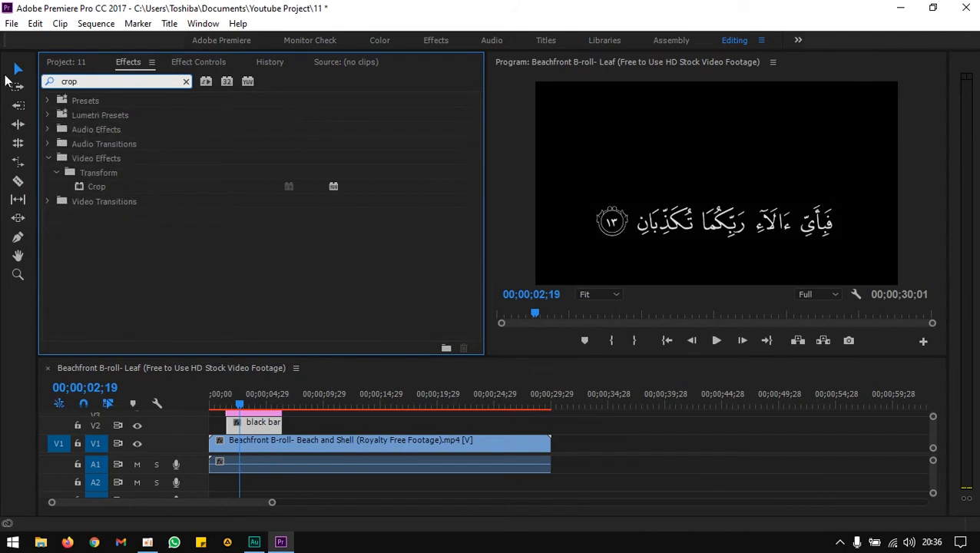
pyautogui.moveTo(106, 186); pyautogui.dragTo(247, 414)
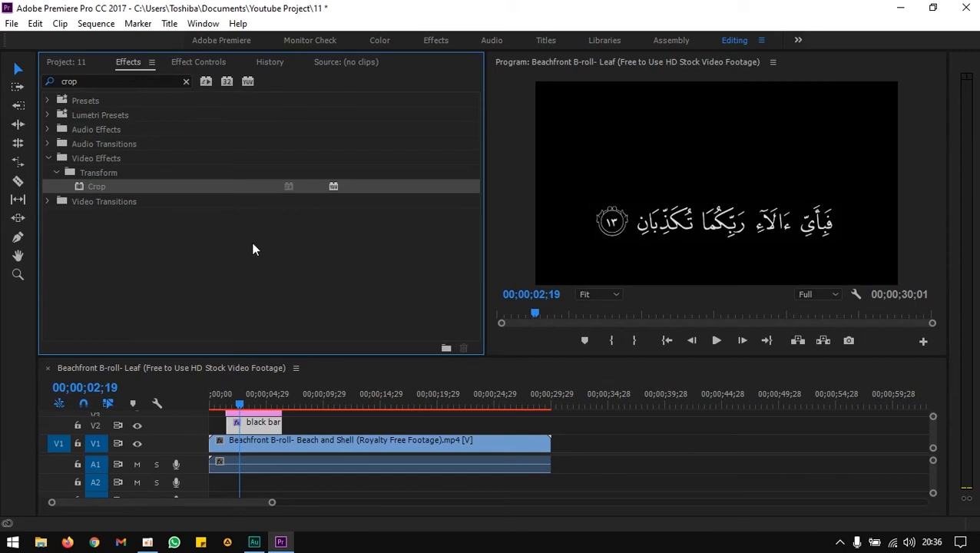
# Crop the black bar to Top 58% and Bottom 4% so it becomes a strip behind the verse.
pyautogui.click(196, 62)
pyautogui.moveTo(475, 138); pyautogui.dragTo(388, 241)
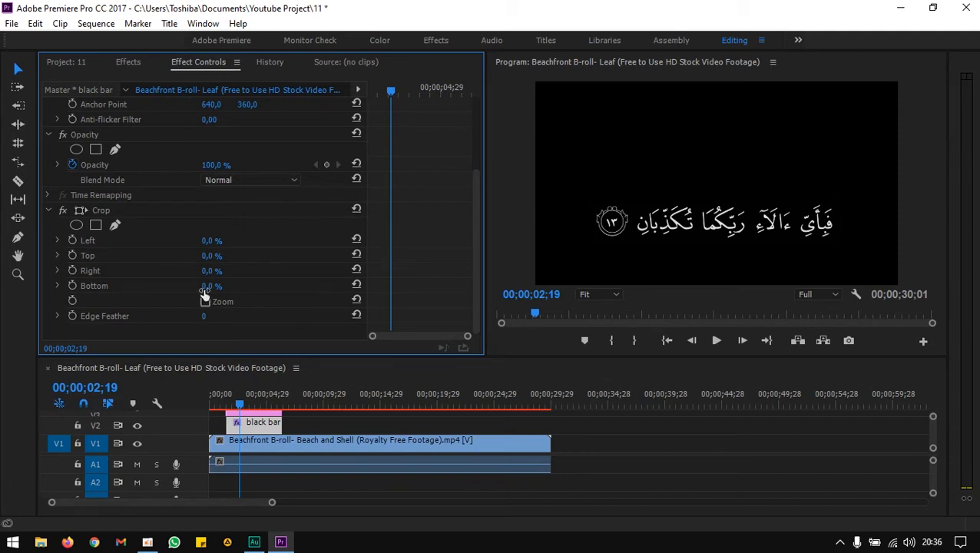
pyautogui.moveTo(208, 256); pyautogui.dragTo(211, 286)
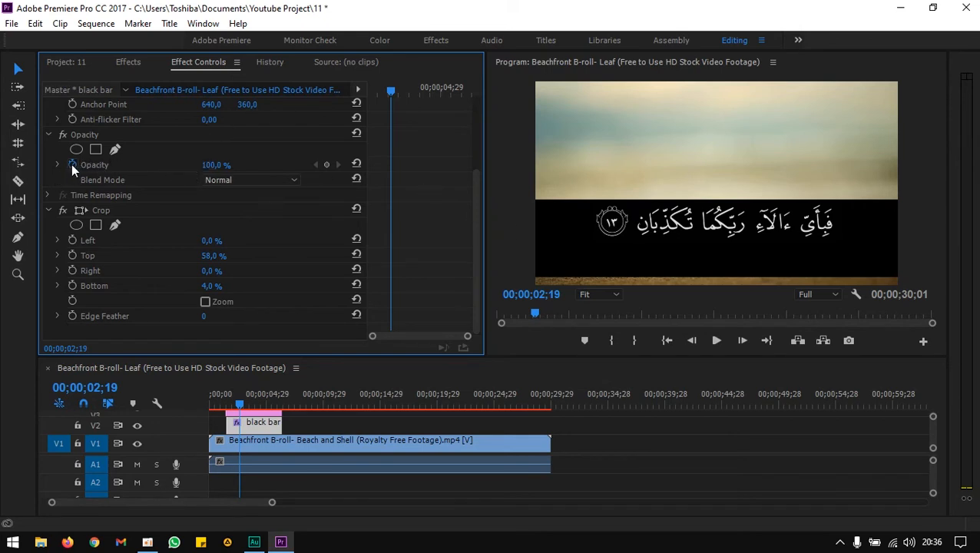
# Set the black bar's opacity to 60% and its Edge Feather to 48.
pyautogui.click(217, 165)
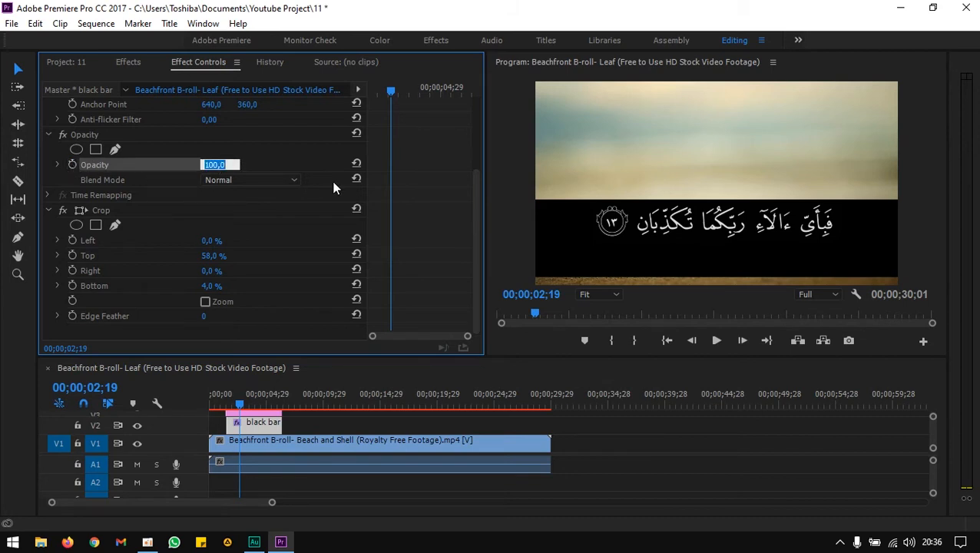
pyautogui.write('60')
pyautogui.press('Return')
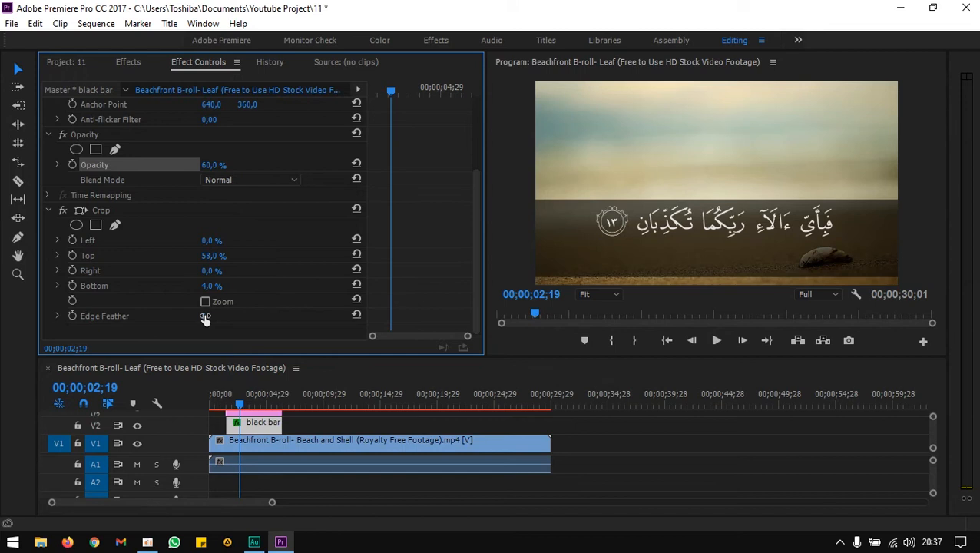
pyautogui.moveTo(205, 317)
pyautogui.mouseDown()
pyautogui.moveTo(252, 317)
pyautogui.moveTo(220, 318)
pyautogui.mouseUp()
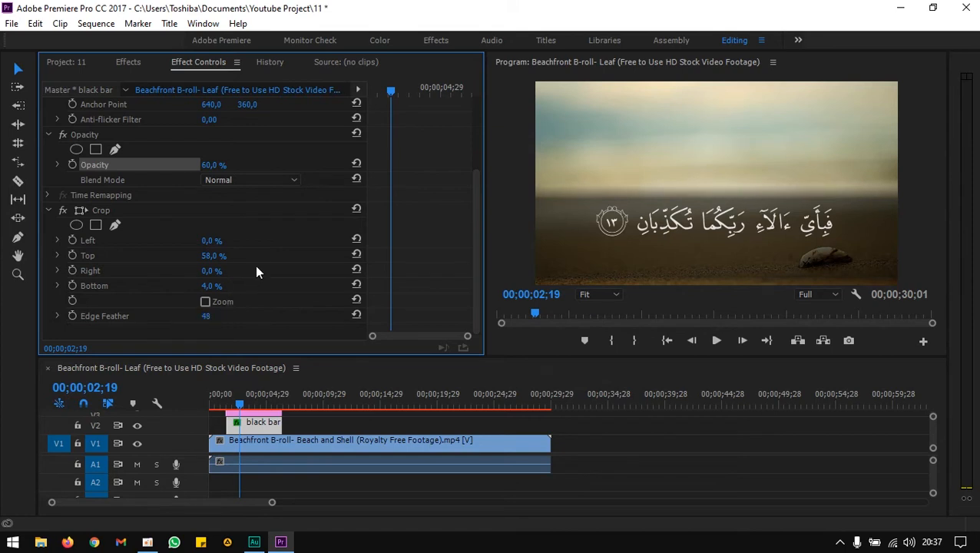
# Try 30% opacity for the black bar, then set its opacity to 40%.
pyautogui.click(217, 166)
pyautogui.write('30')
pyautogui.press('Return')
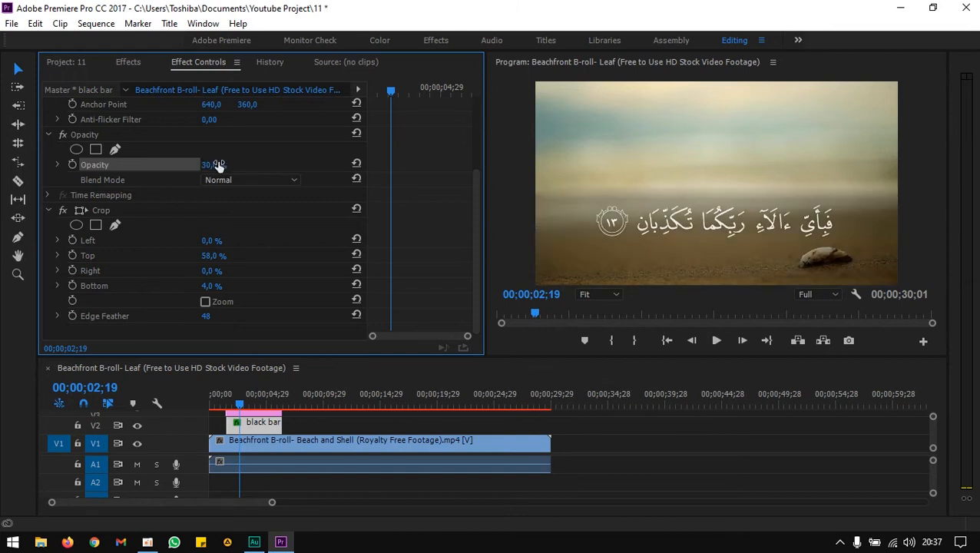
pyautogui.click(218, 165)
pyautogui.write('40')
pyautogui.press('Return')
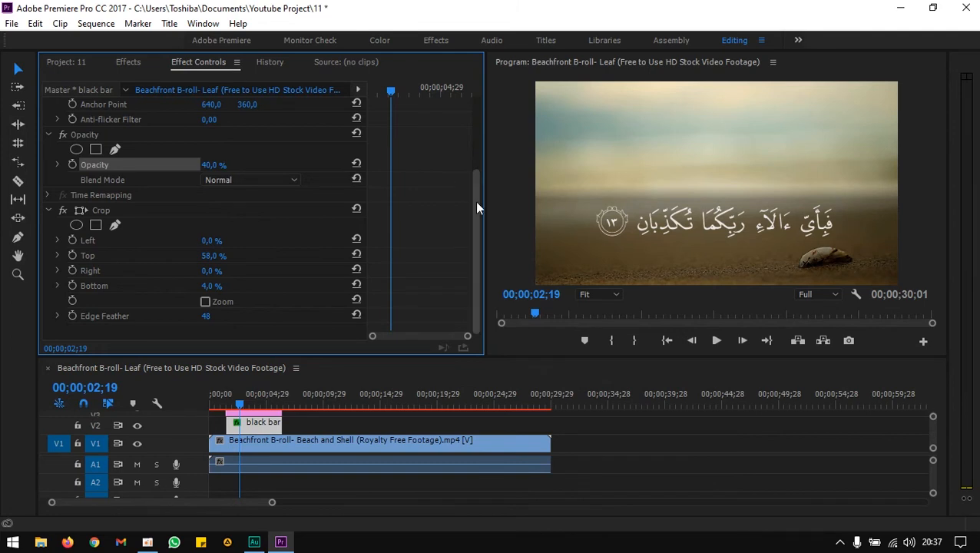
# Extend the black bar clip to start at zero and span the full length of the background footage.
pyautogui.moveTo(236, 409)
pyautogui.mouseDown()
pyautogui.moveTo(214, 405)
pyautogui.moveTo(231, 405)
pyautogui.mouseUp()
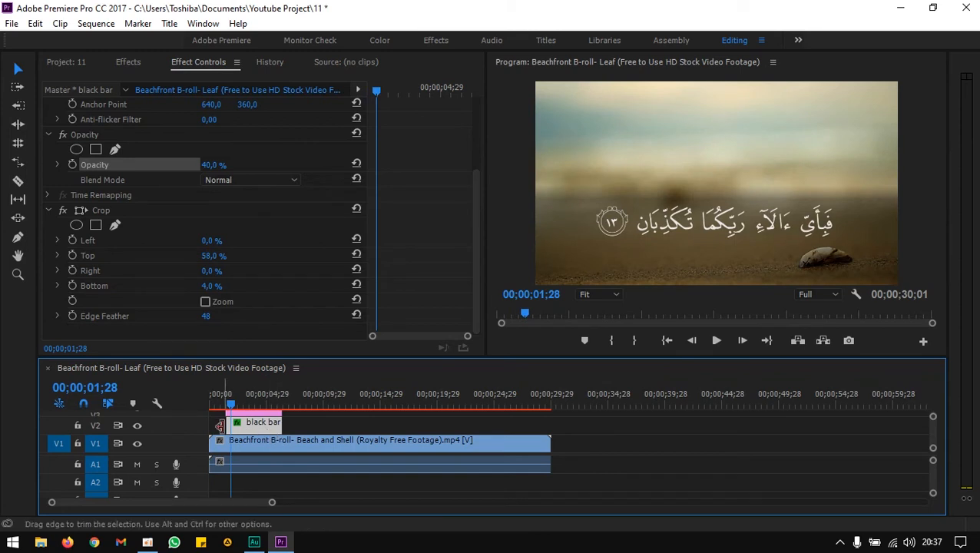
pyautogui.moveTo(228, 425); pyautogui.dragTo(189, 436)
pyautogui.moveTo(281, 423); pyautogui.dragTo(546, 421)
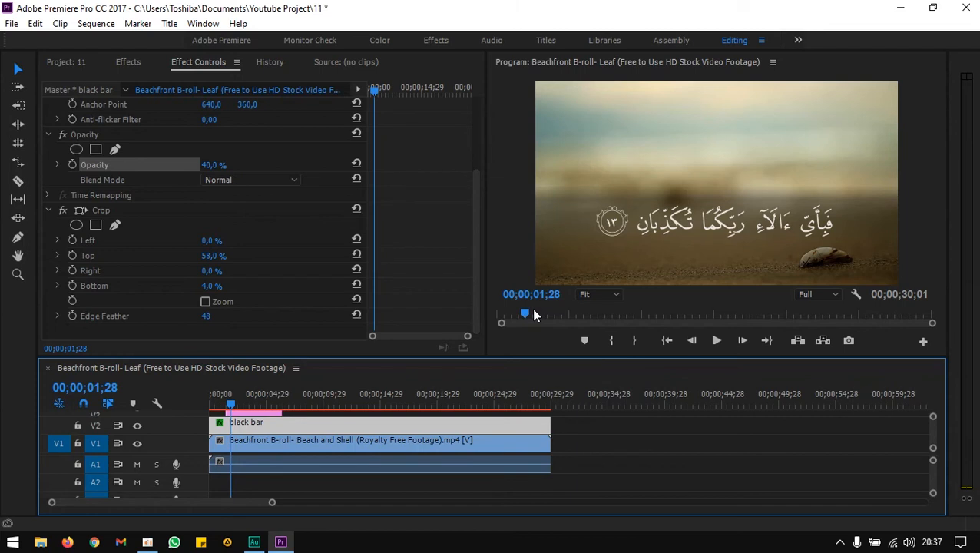
# Create a new title named terjemahan from the project's new item options.
pyautogui.click(76, 62)
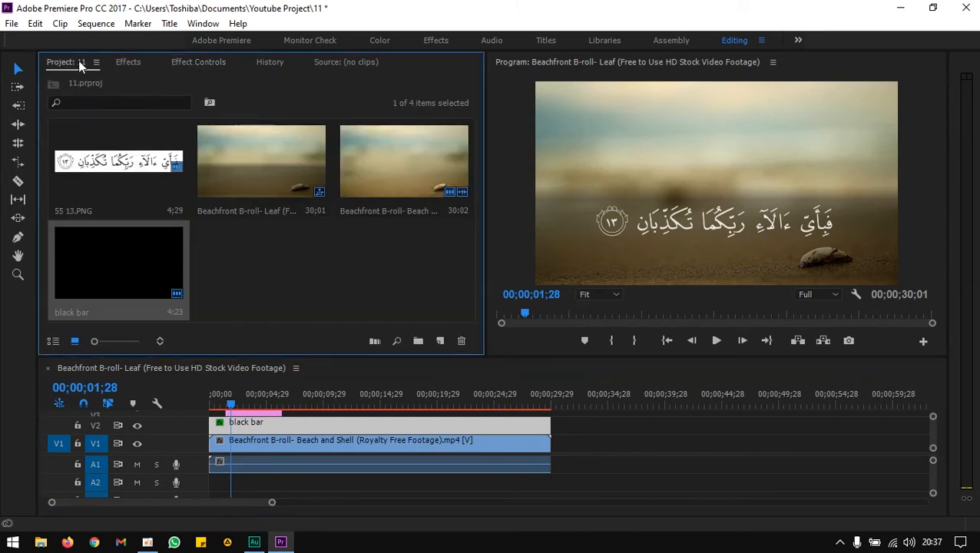
pyautogui.click(439, 341)
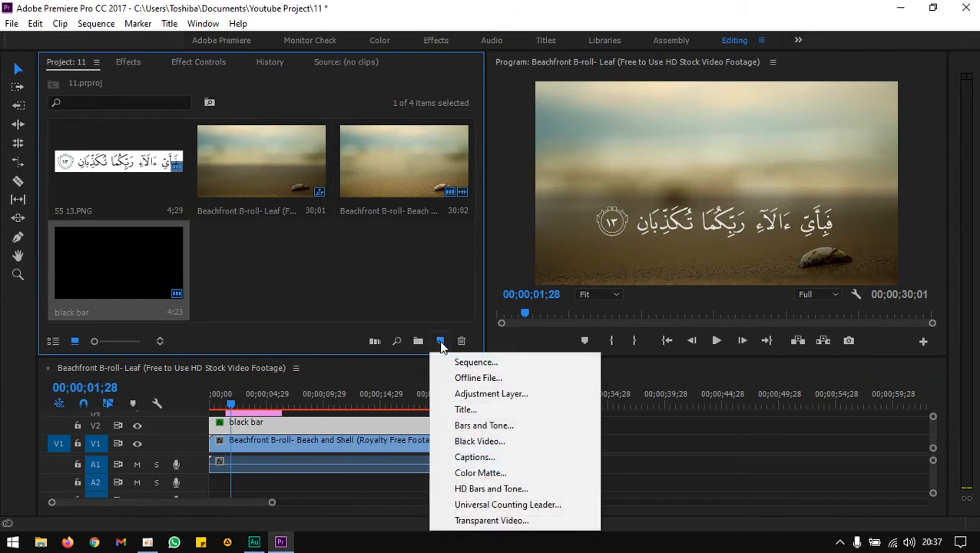
pyautogui.click(467, 409)
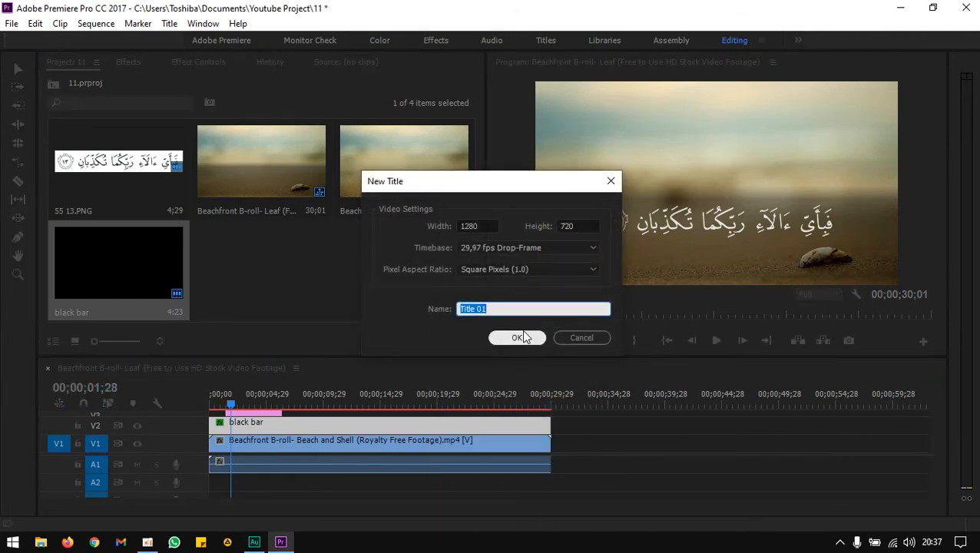
pyautogui.write('terjemahan')
pyautogui.press('Return')
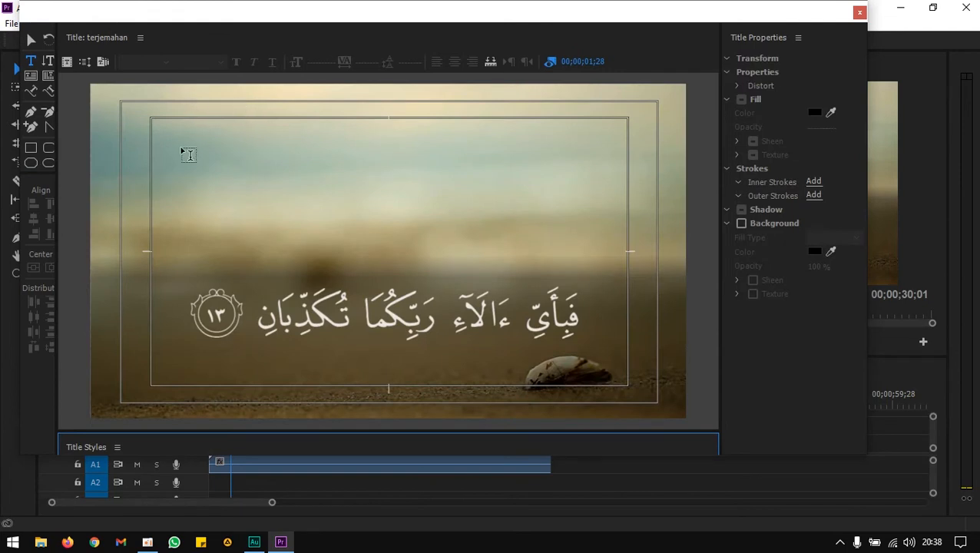
# Type the translation text 'Maka nikmat Tuhanmu yang mana' below the Arabic verse.
pyautogui.click(166, 368)
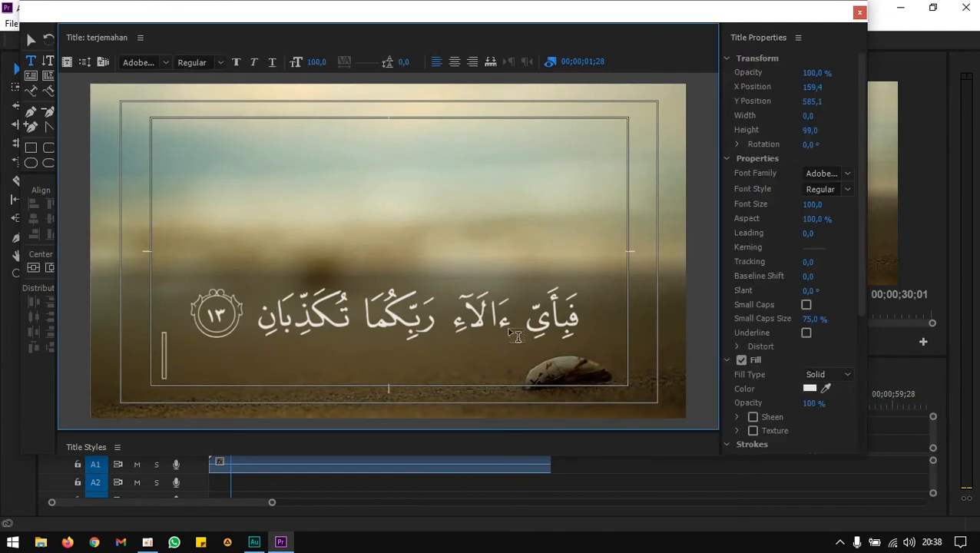
pyautogui.write('Maka')
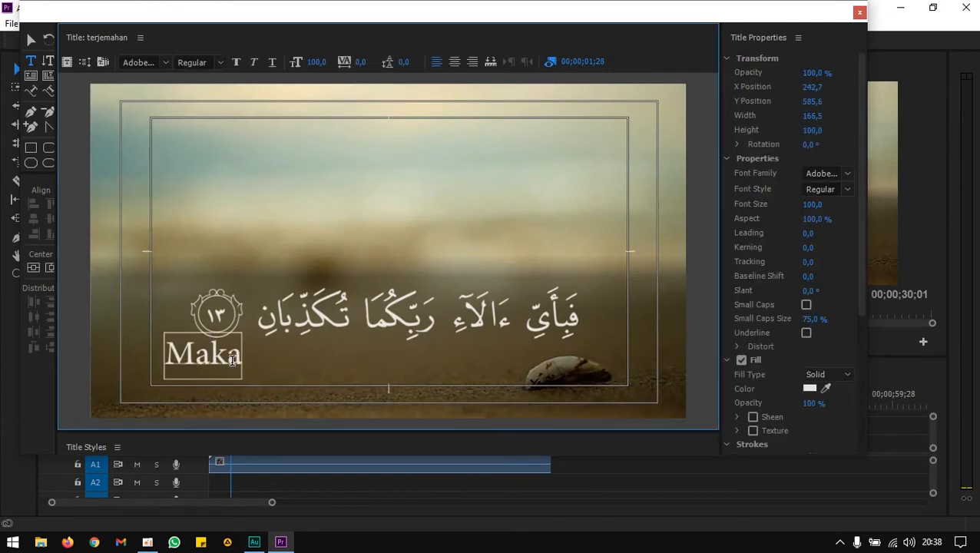
pyautogui.write(' nikmat')
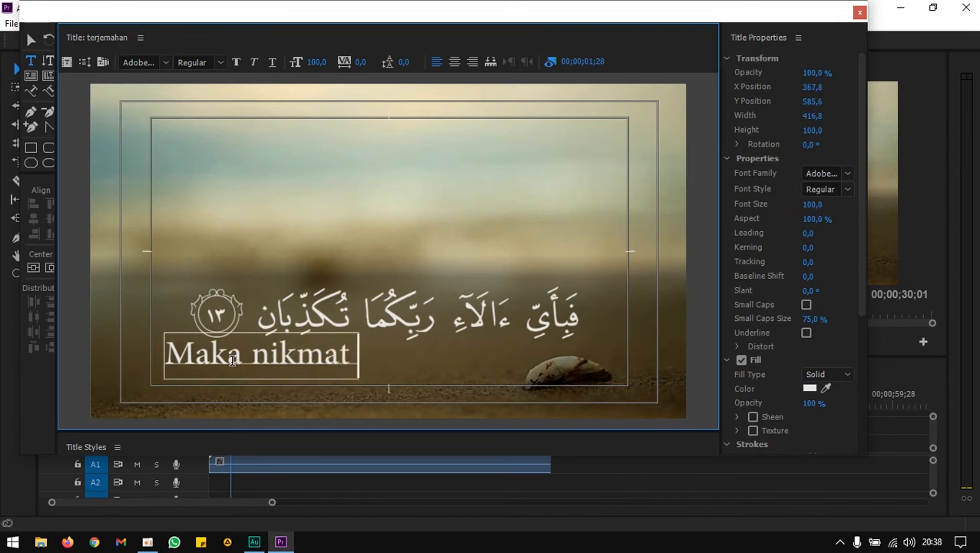
pyautogui.write(' Tuhanmu yang mana')
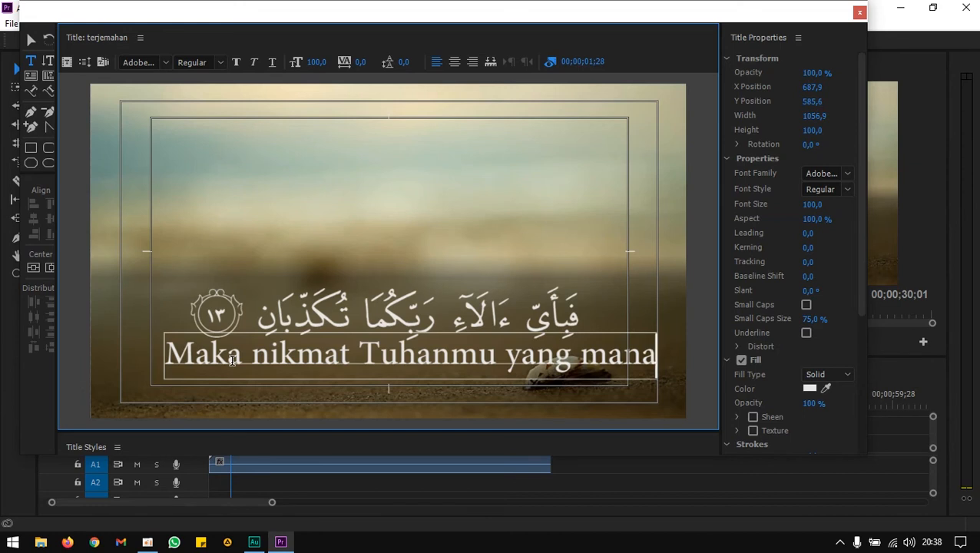
# Select all the translation text and set its font size to 62.
pyautogui.hotkey('ctrl', 'a')
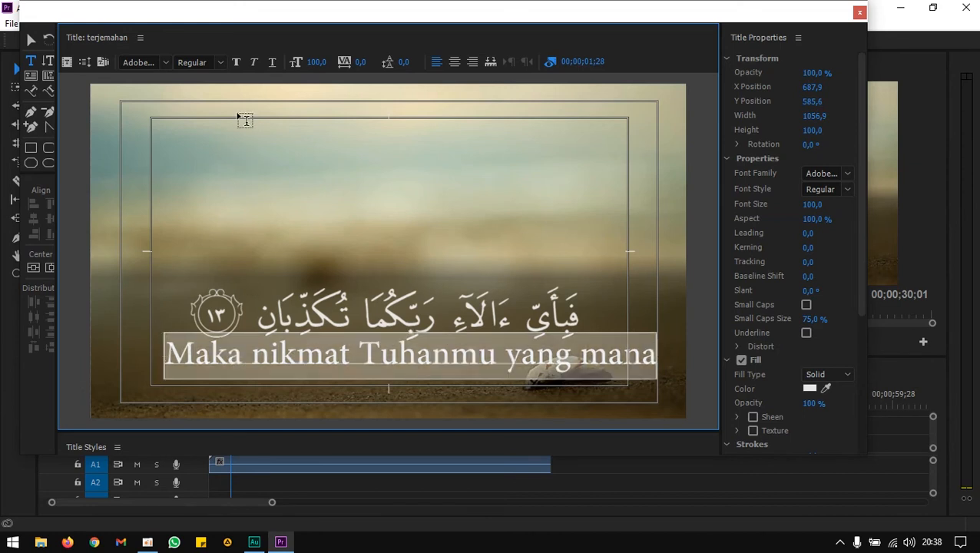
pyautogui.moveTo(313, 63)
pyautogui.mouseDown()
pyautogui.moveTo(292, 63)
pyautogui.moveTo(320, 62)
pyautogui.mouseUp()
pyautogui.click(319, 61)
pyautogui.write('62')
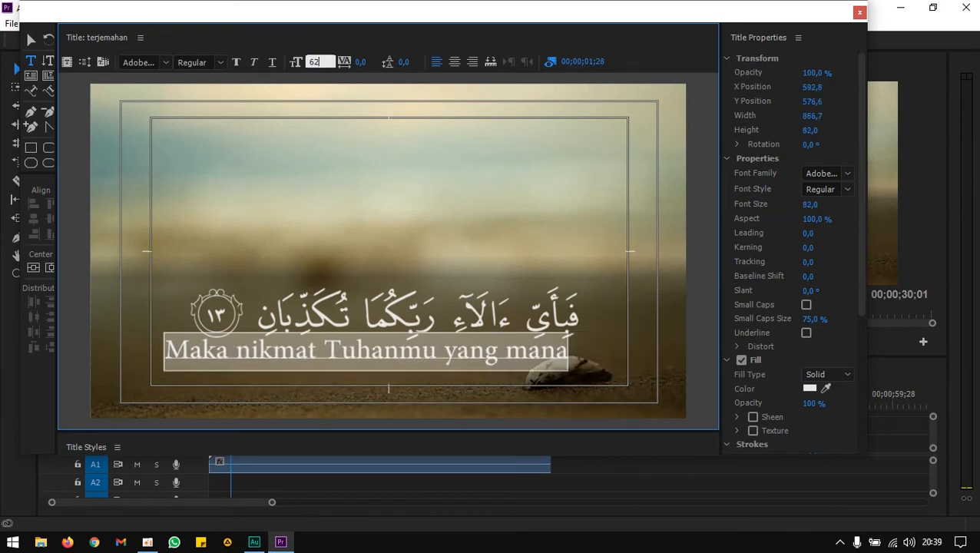
pyautogui.press('Return')
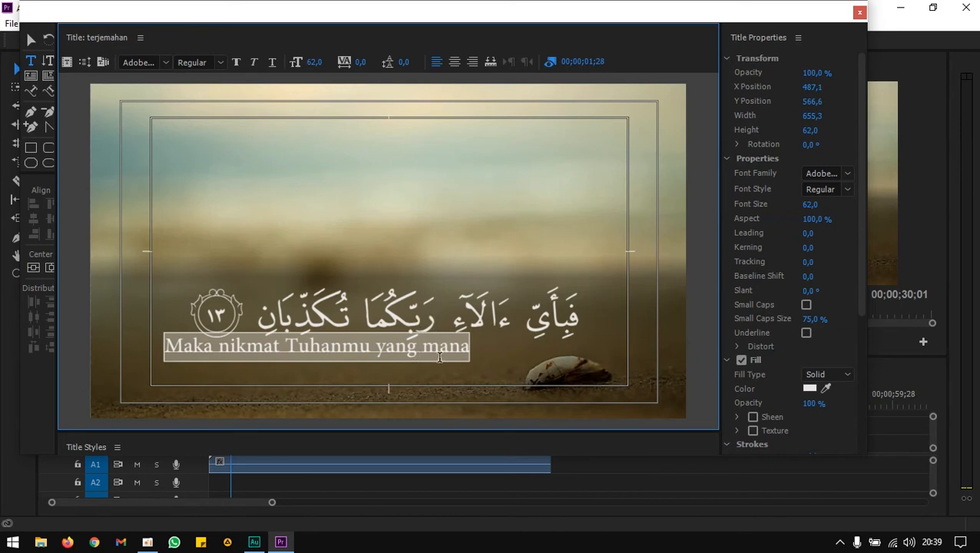
# Complete the translation so it reads 'Maka nikmat Tuhanmu yang manakah yang kamu dustakan'.
pyautogui.click(466, 351)
pyautogui.write('kah yang kamu dustakan')
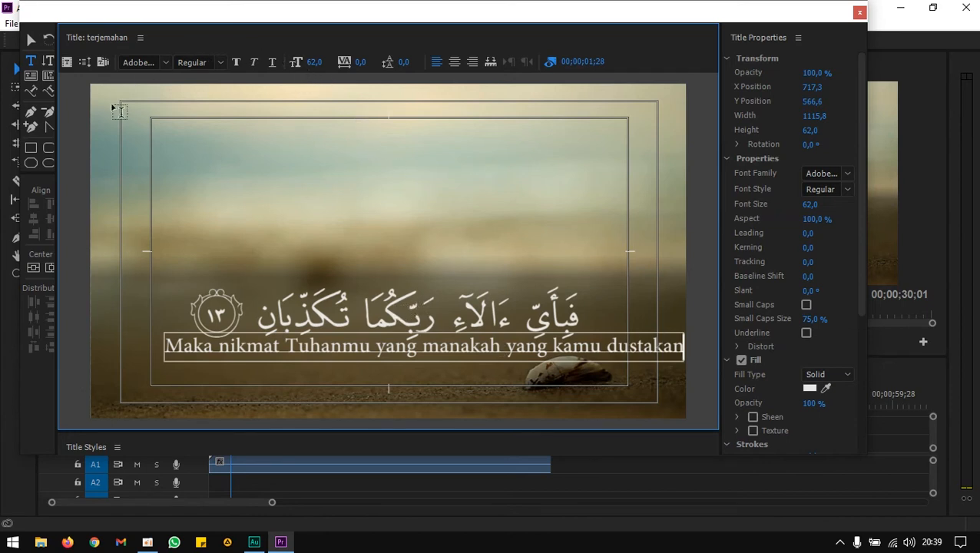
# Center-align the text and center the text box horizontally in the frame.
pyautogui.click(454, 63)
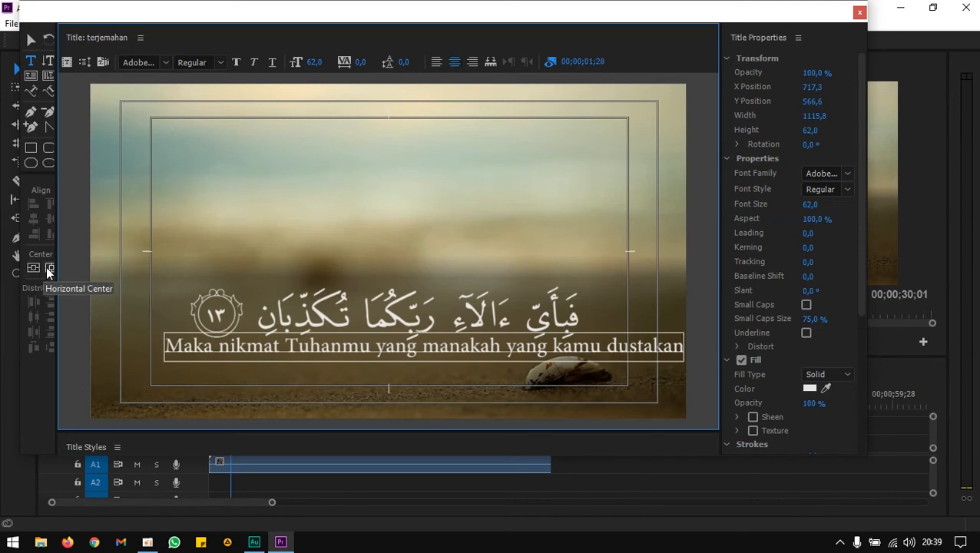
pyautogui.moveTo(59, 235); pyautogui.dragTo(94, 235)
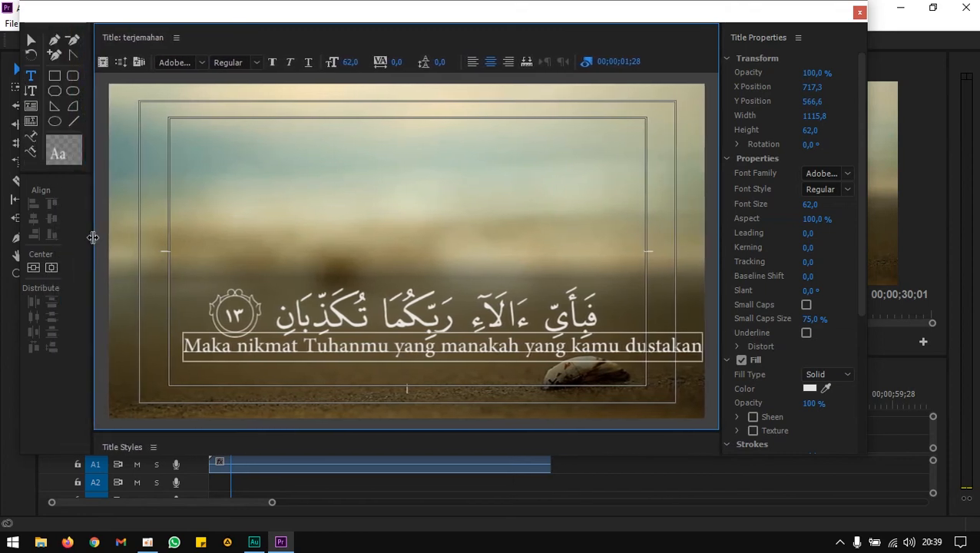
pyautogui.click(56, 271)
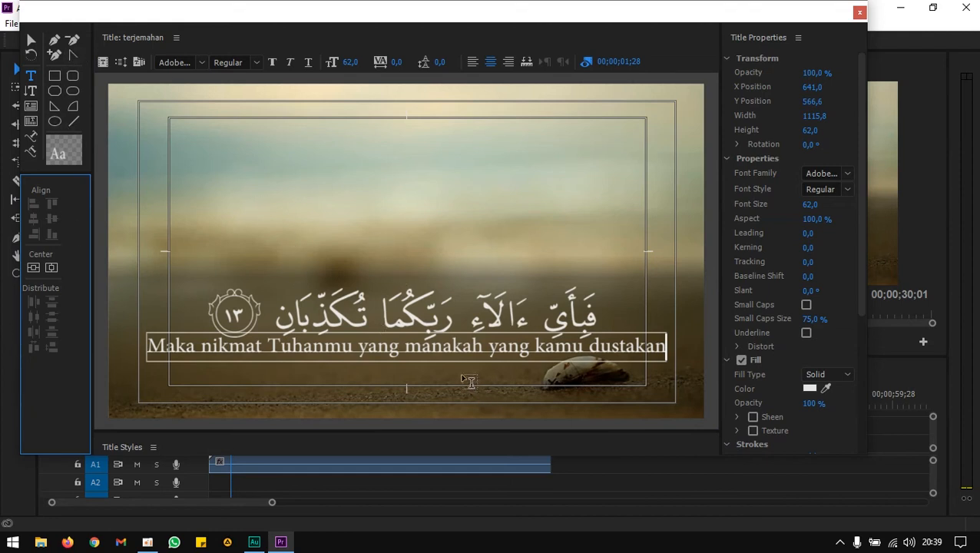
# Change the translation text's font to Moon 2.0 with Regular style.
pyautogui.click(448, 353)
pyautogui.hotkey('ctrl', 'a')
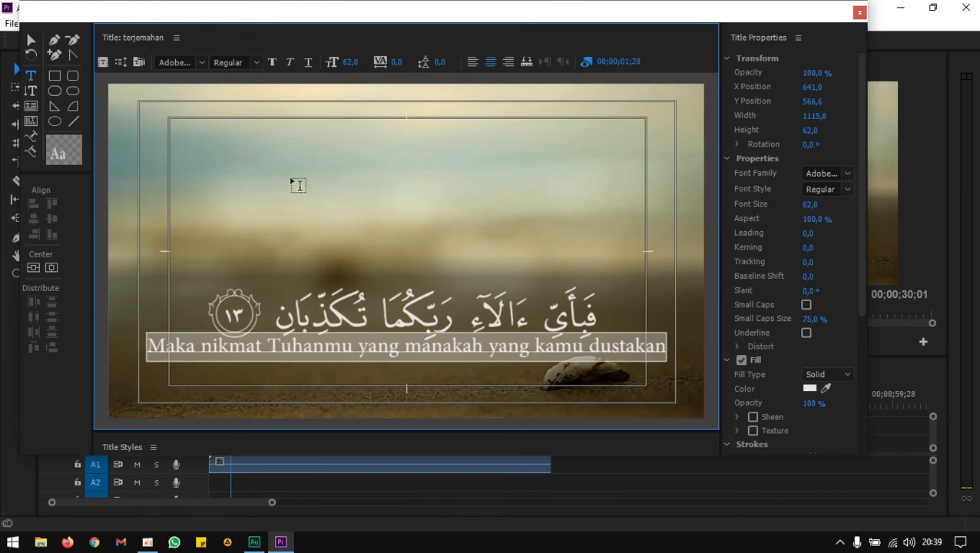
pyautogui.click(199, 59)
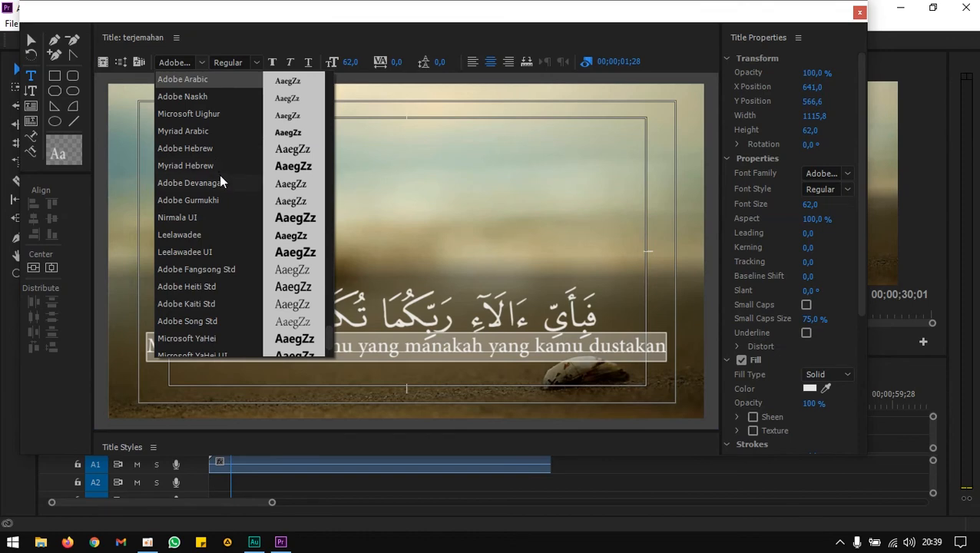
pyautogui.scroll(-1, 219, 175)
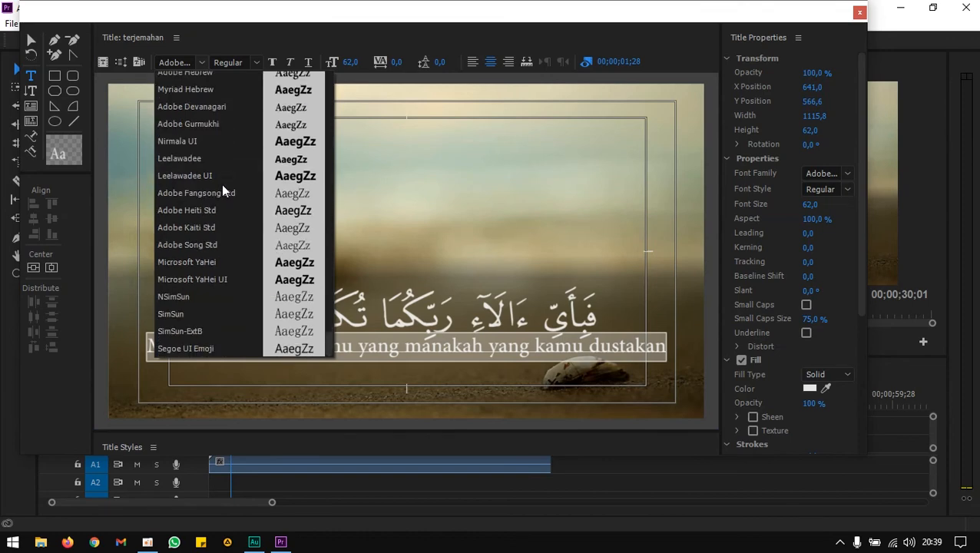
pyautogui.scroll(-10, 221, 154)
pyautogui.scroll(5, 221, 154)
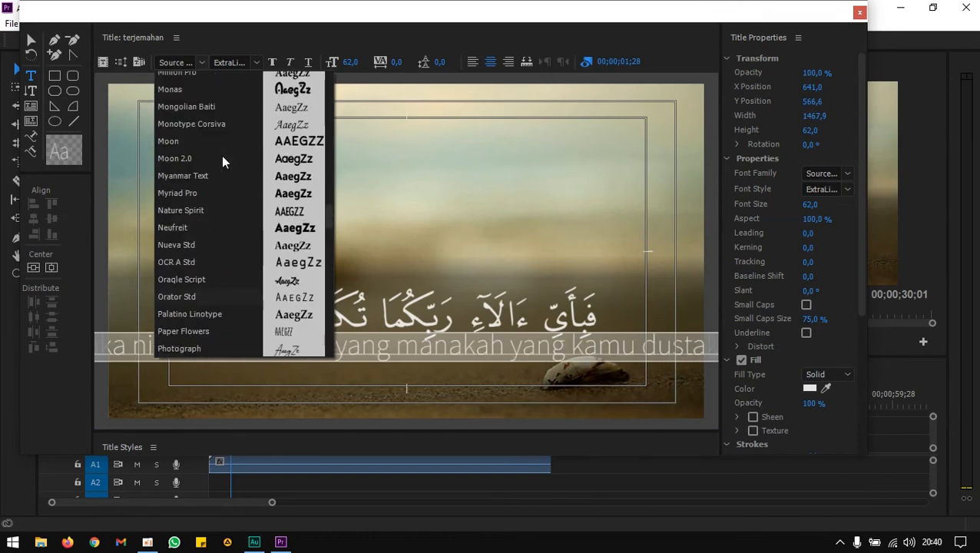
pyautogui.click(222, 159)
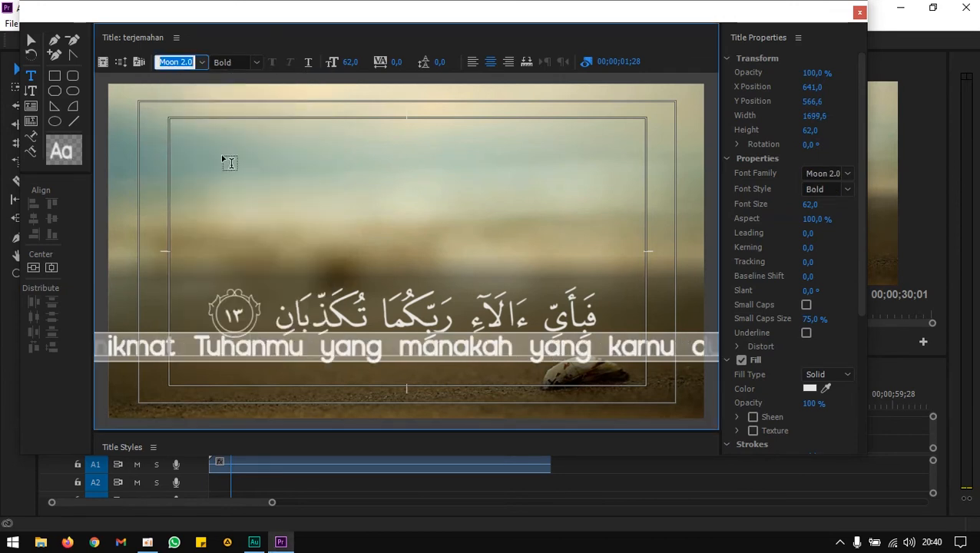
pyautogui.click(255, 63)
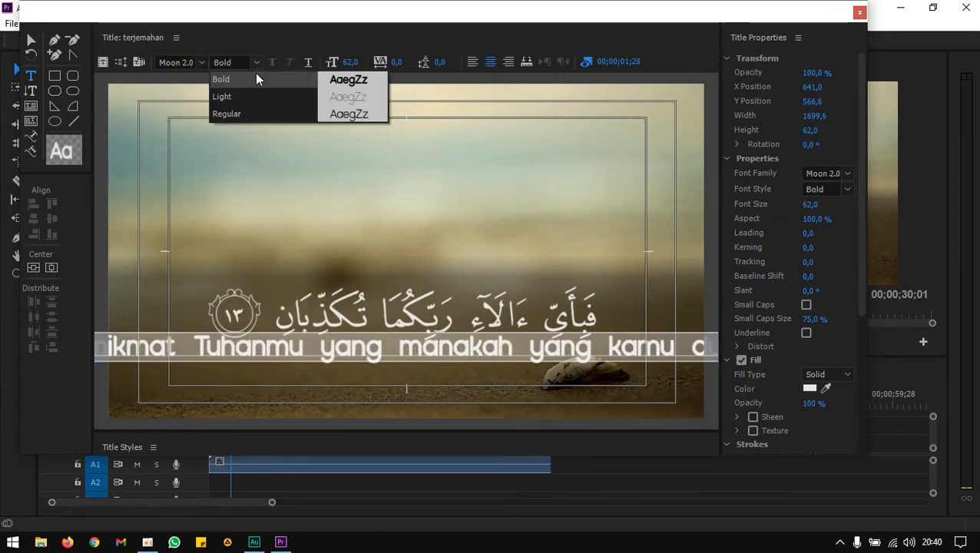
pyautogui.click(251, 114)
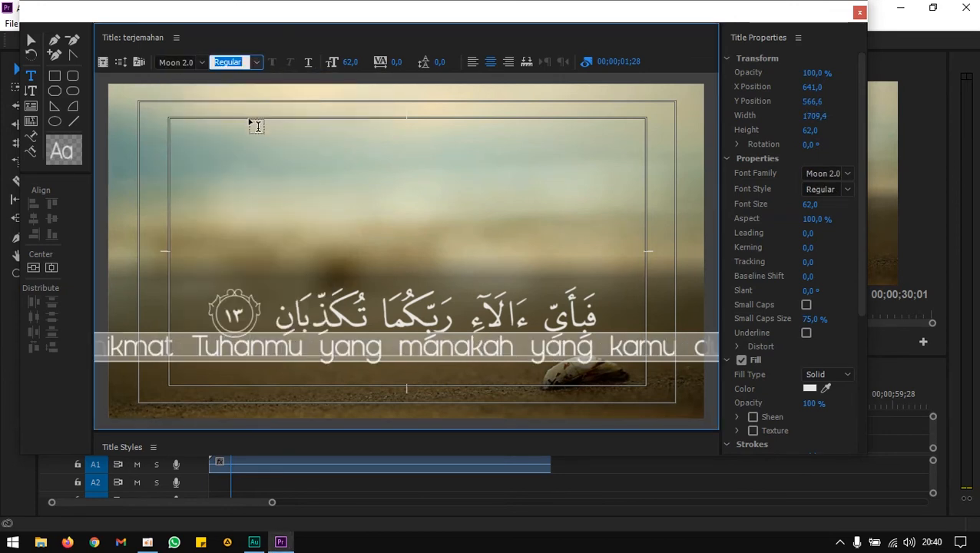
# Try reducing the font size to 45 and breaking the text onto two lines, then undo both changes.
pyautogui.moveTo(350, 62); pyautogui.dragTo(337, 62)
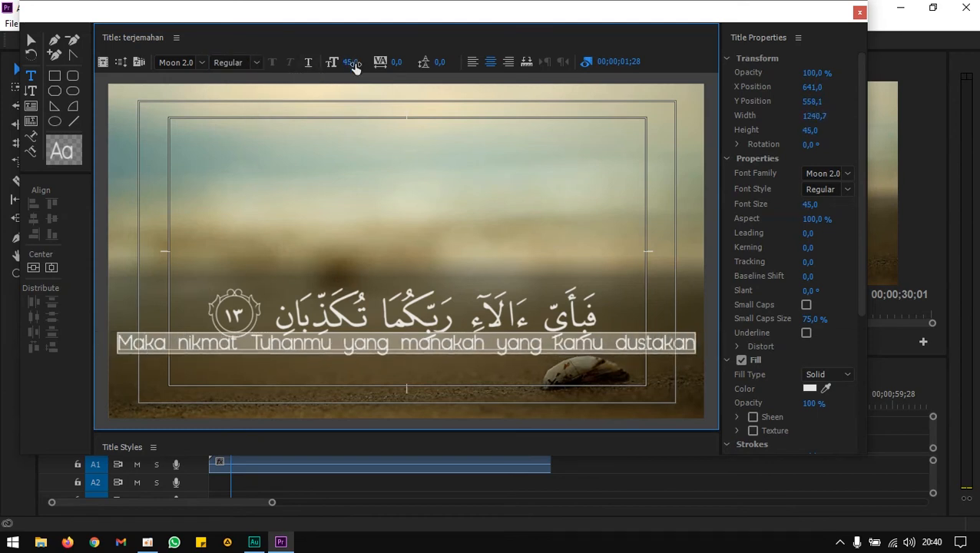
pyautogui.click(491, 347)
pyautogui.press('BackSpace')
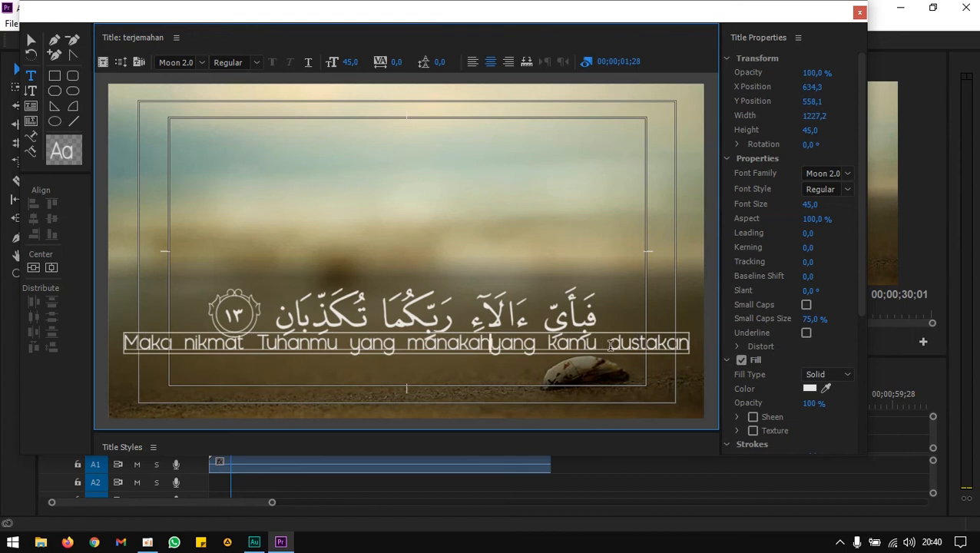
pyautogui.press('Return')
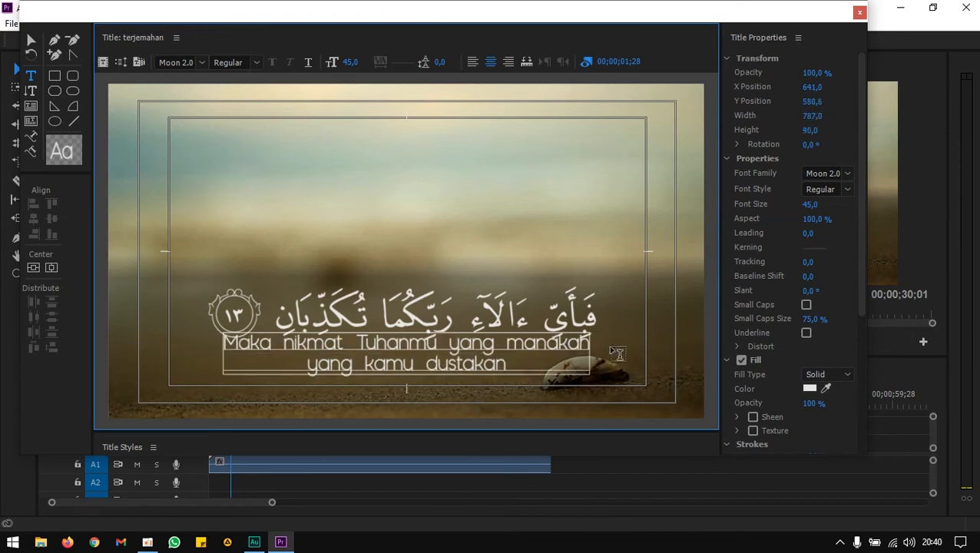
pyautogui.hotkey('ctrl', 'z')
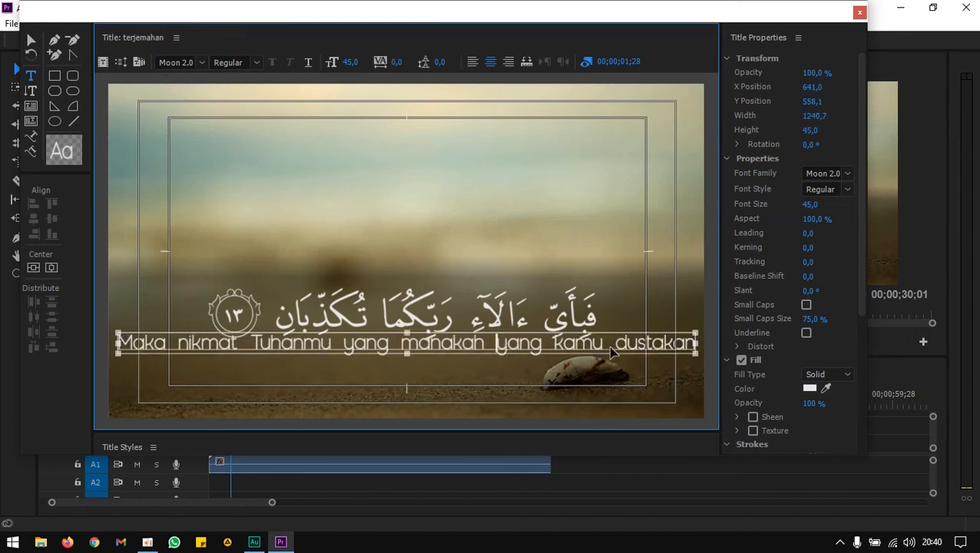
pyautogui.hotkey('ctrl', 'z')
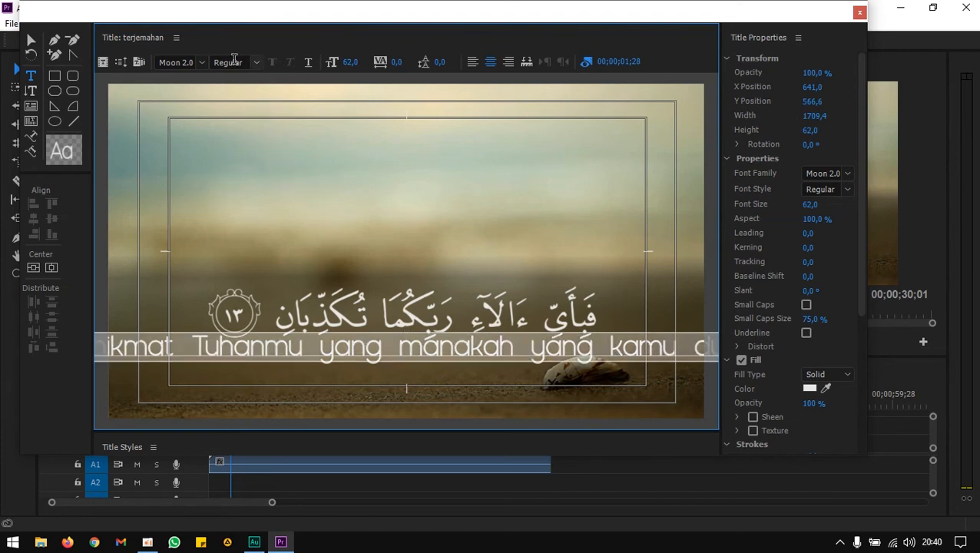
# Change the translation text's font to Leafy Plant Sans Free.
pyautogui.click(202, 63)
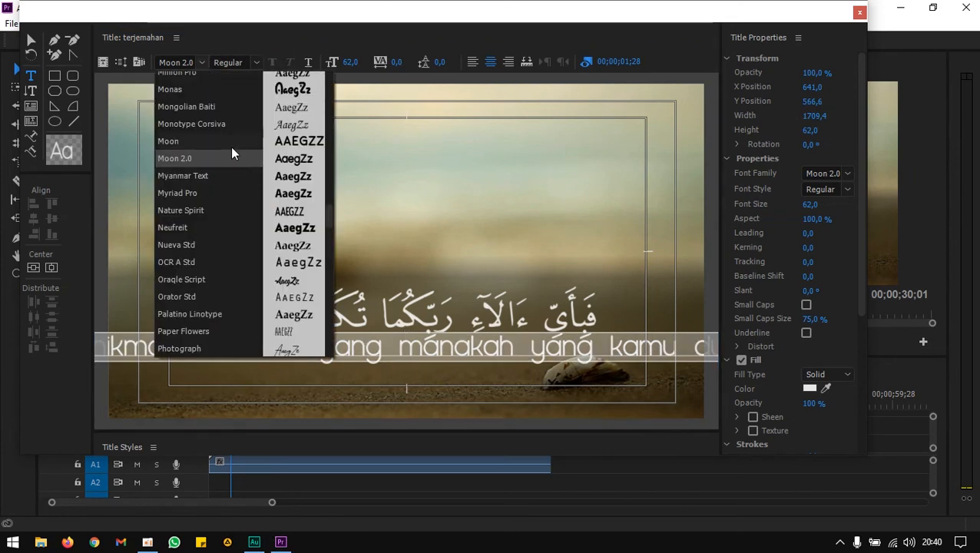
pyautogui.scroll(2, 231, 150)
pyautogui.scroll(3, 231, 145)
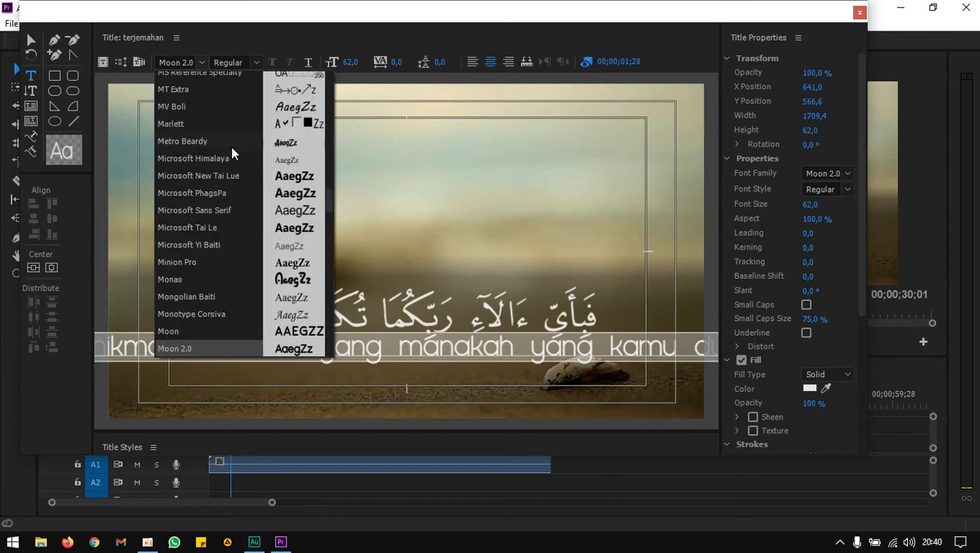
pyautogui.scroll(2, 234, 156)
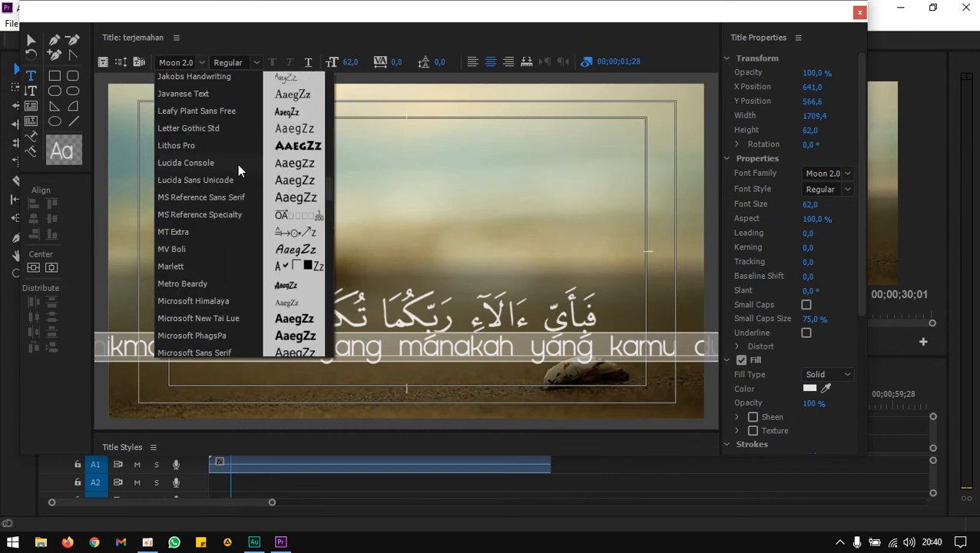
pyautogui.click(219, 112)
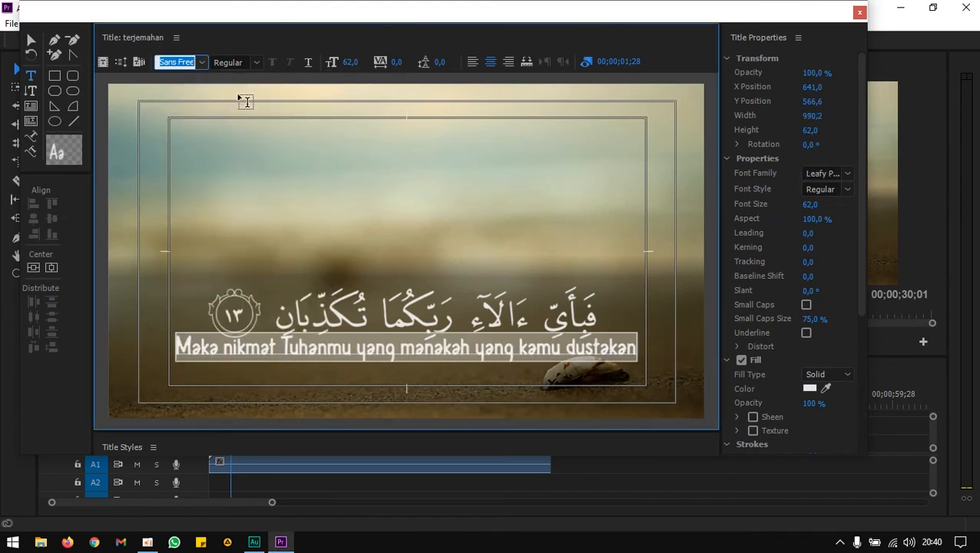
# Nudge the translation text box slightly downward with the selection tool.
pyautogui.click(36, 41)
pyautogui.click(386, 347)
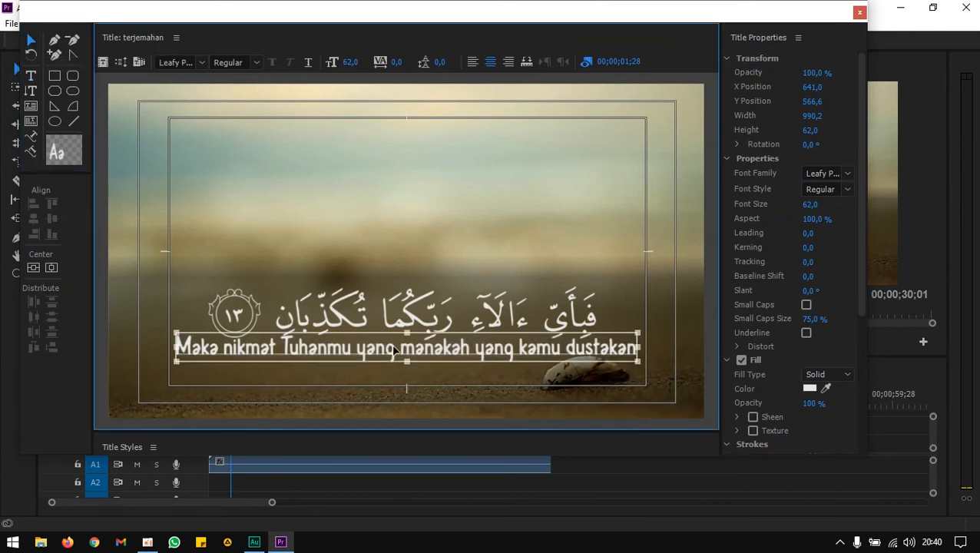
pyautogui.press('Down')
pyautogui.press('Down')
pyautogui.press('Down')
pyautogui.press('Down')
pyautogui.press('Down')
pyautogui.press('Down')
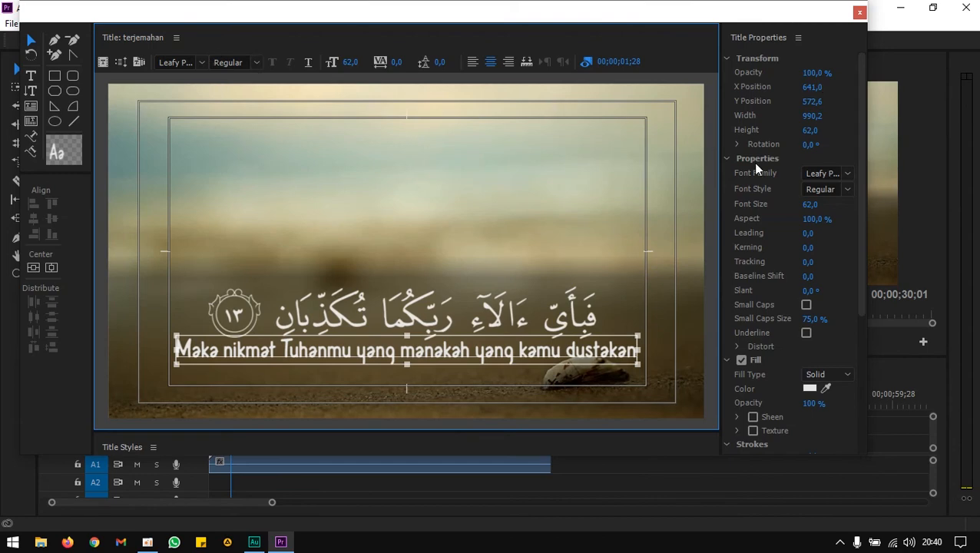
# Set the translation text's fill color to pure white FFFFFF and close the title editor.
pyautogui.click(811, 389)
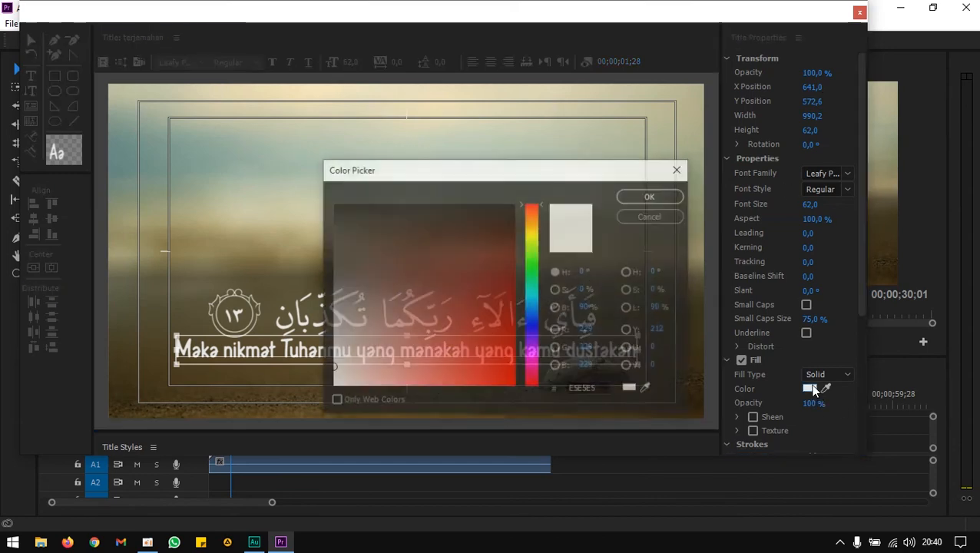
pyautogui.click(334, 384)
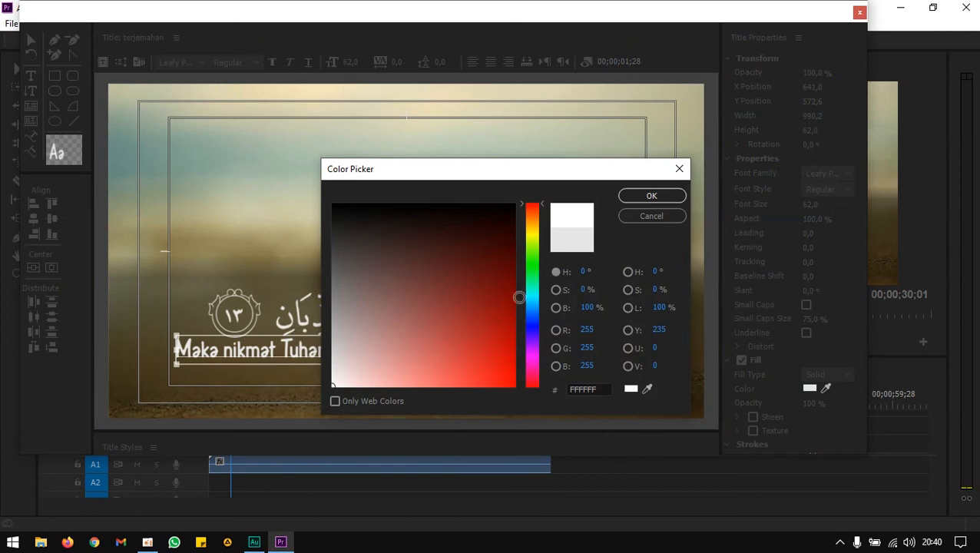
pyautogui.click(651, 196)
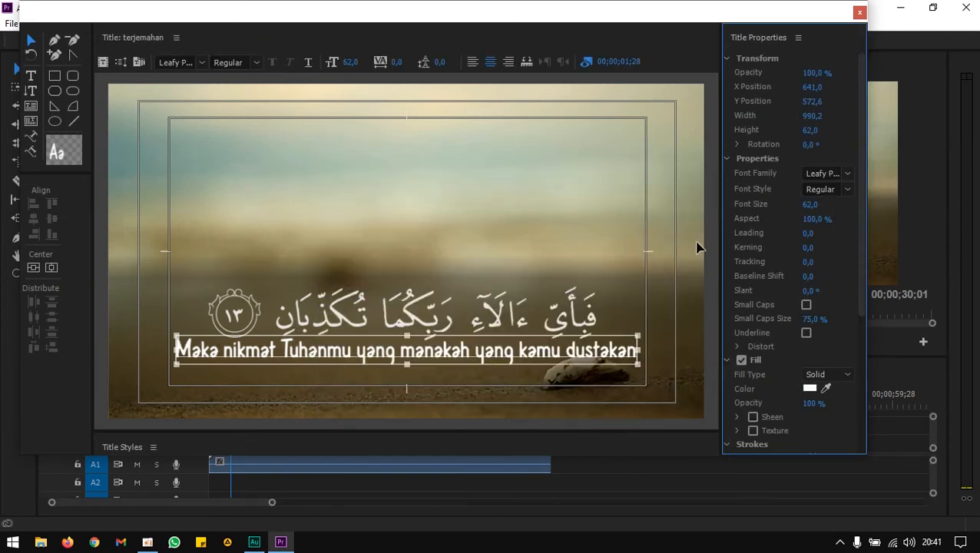
pyautogui.click(859, 13)
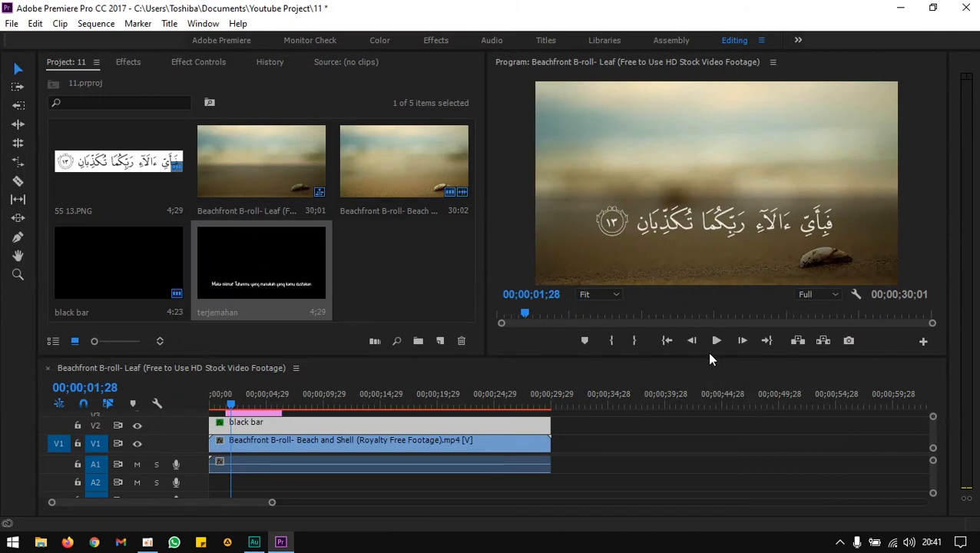
# Place the terjemahan title on a new track above the verse image at the start of the sequence.
pyautogui.moveTo(713, 358); pyautogui.dragTo(714, 331)
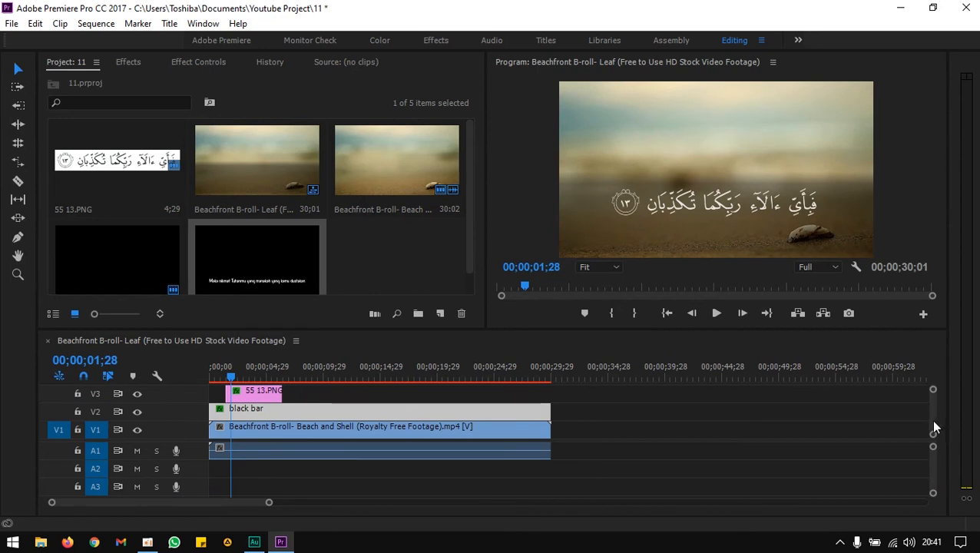
pyautogui.scroll(1, 935, 420)
pyautogui.moveTo(300, 225); pyautogui.dragTo(229, 403)
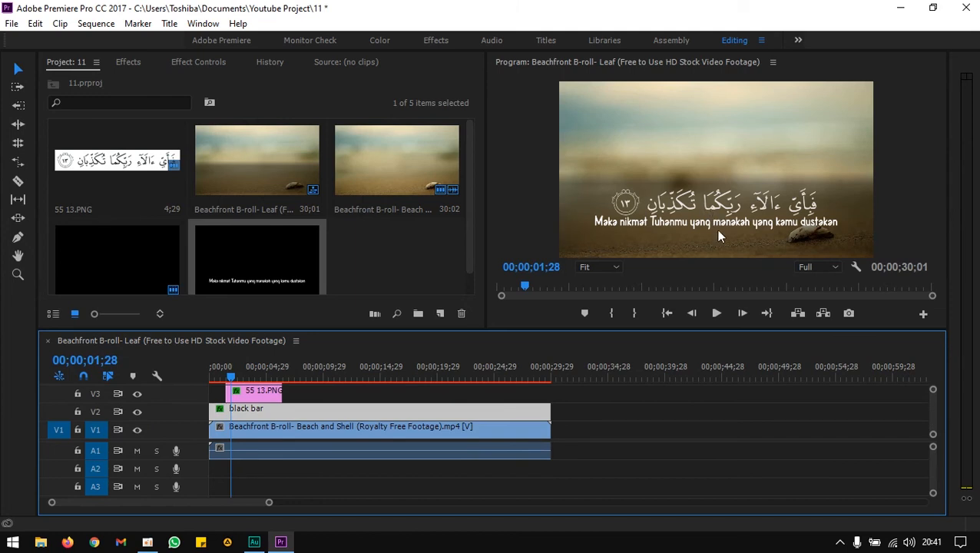
# Move the verse image down by setting its vertical position to 544 in Effect Controls.
pyautogui.click(282, 278)
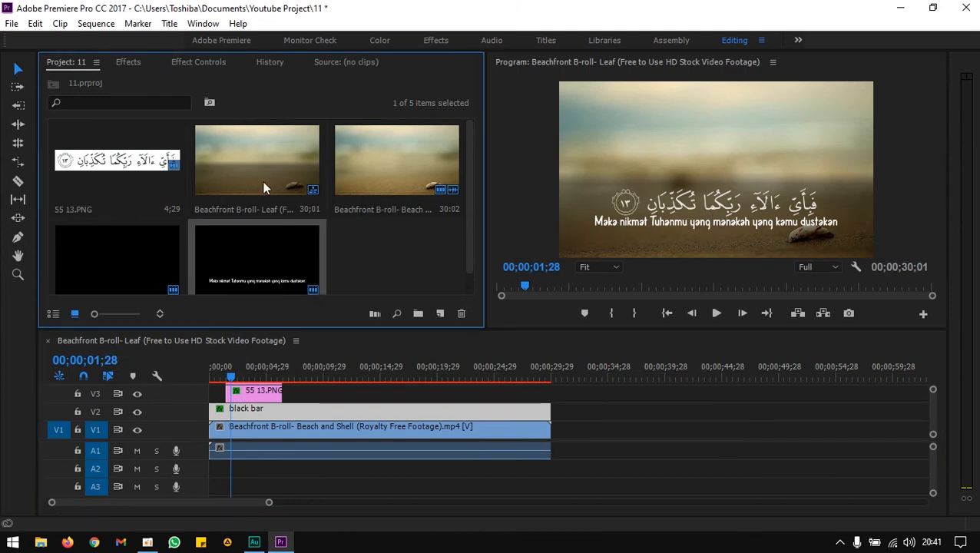
pyautogui.click(196, 62)
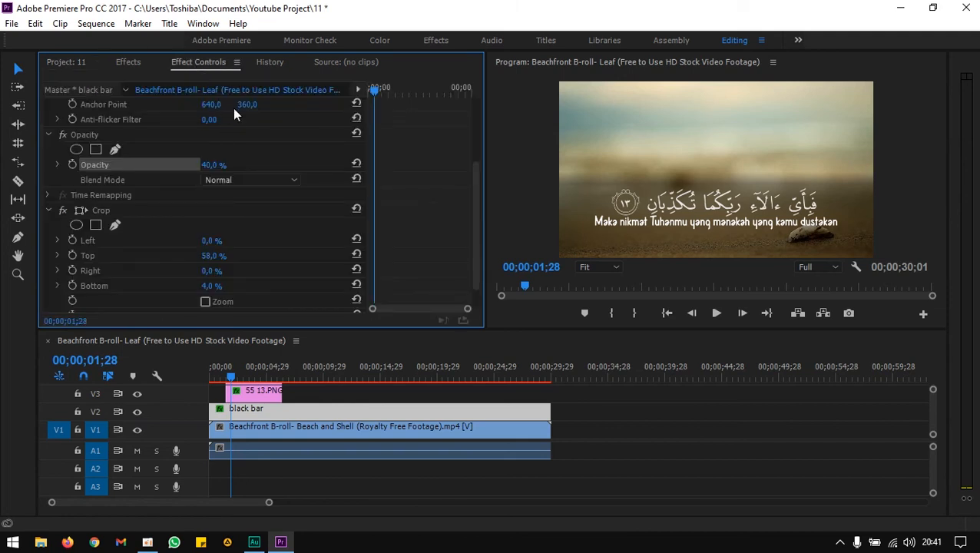
pyautogui.moveTo(475, 177); pyautogui.dragTo(472, 85)
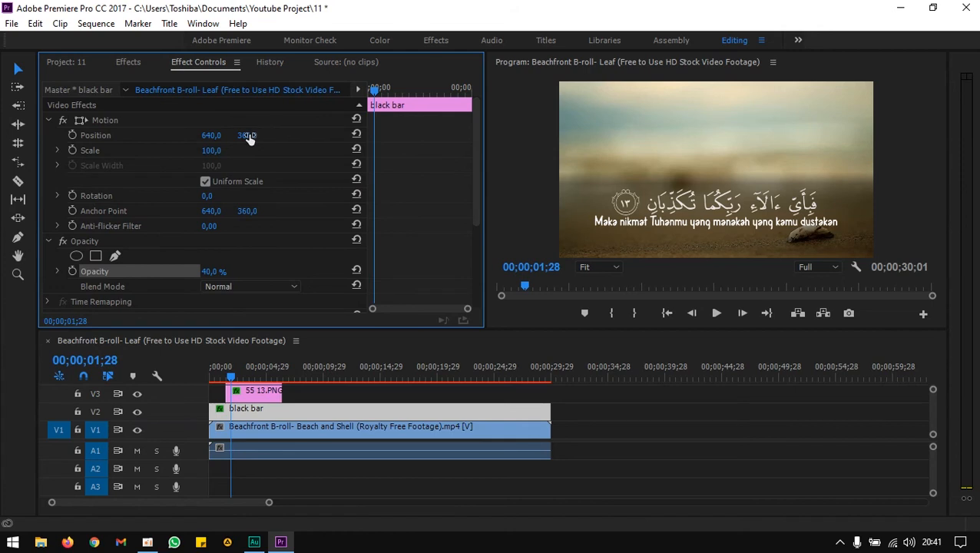
pyautogui.moveTo(252, 135); pyautogui.dragTo(248, 135)
pyautogui.click(272, 394)
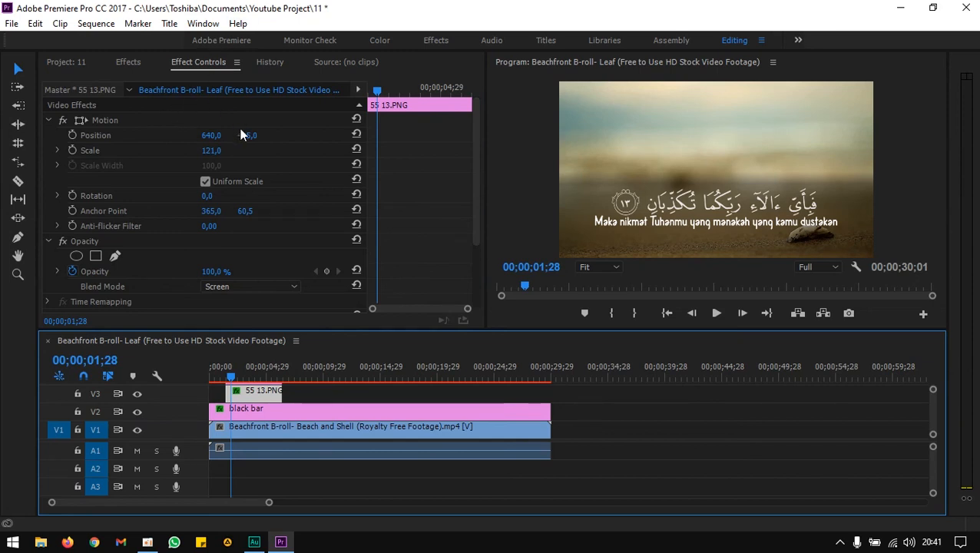
pyautogui.moveTo(243, 134); pyautogui.dragTo(252, 135)
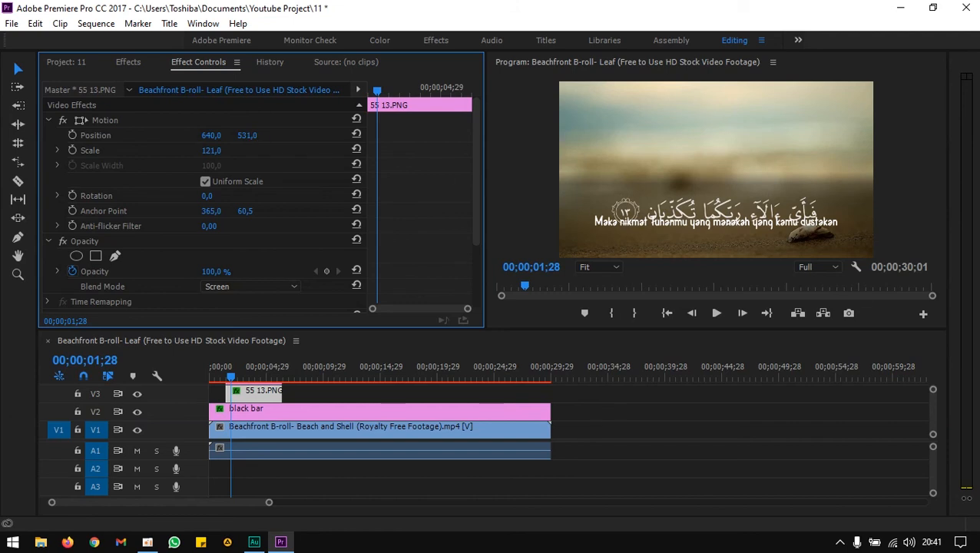
pyautogui.scroll(2, 932, 409)
pyautogui.click(257, 396)
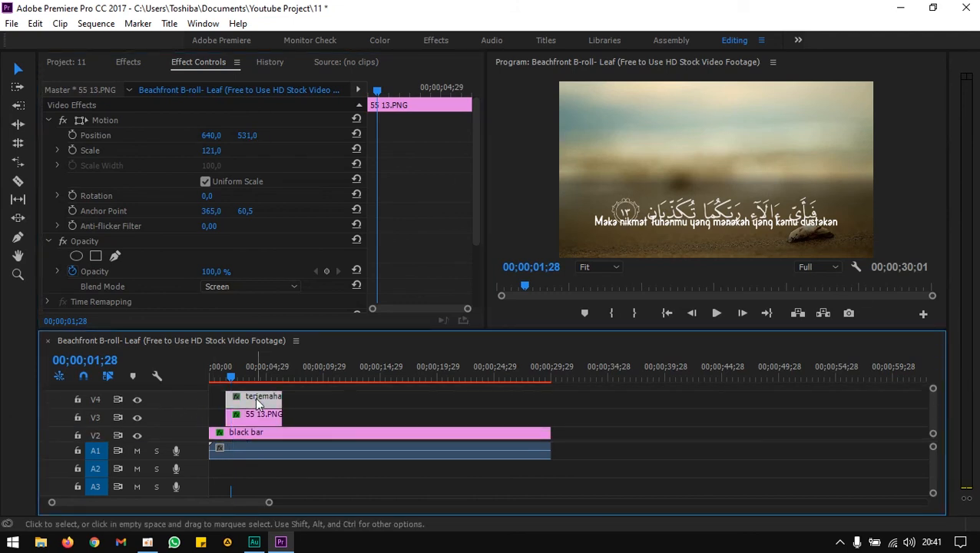
pyautogui.moveTo(246, 134); pyautogui.dragTo(259, 137)
# Increase the black bar's Top crop to 67% to make the bar thinner.
pyautogui.click(261, 414)
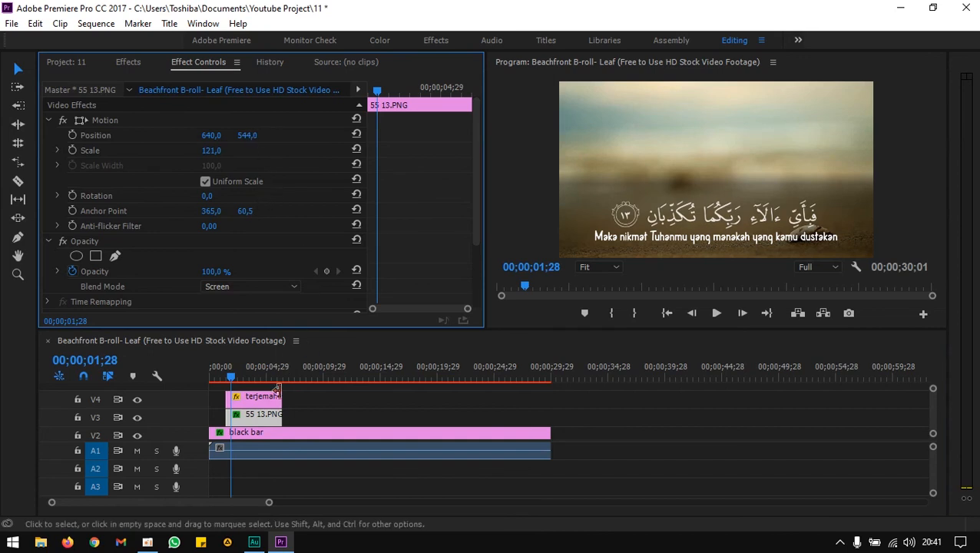
pyautogui.click(271, 431)
pyautogui.moveTo(474, 173); pyautogui.dragTo(470, 261)
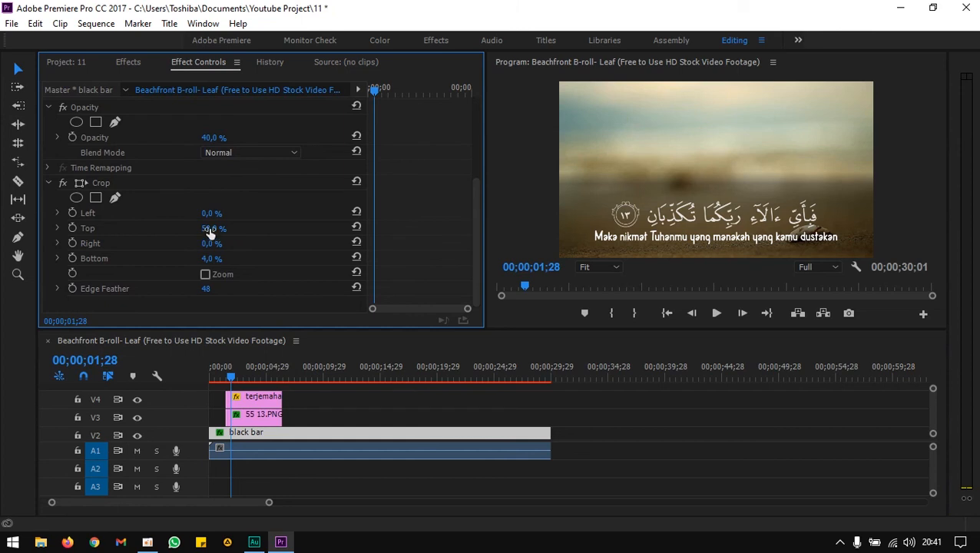
pyautogui.moveTo(214, 229); pyautogui.dragTo(216, 229)
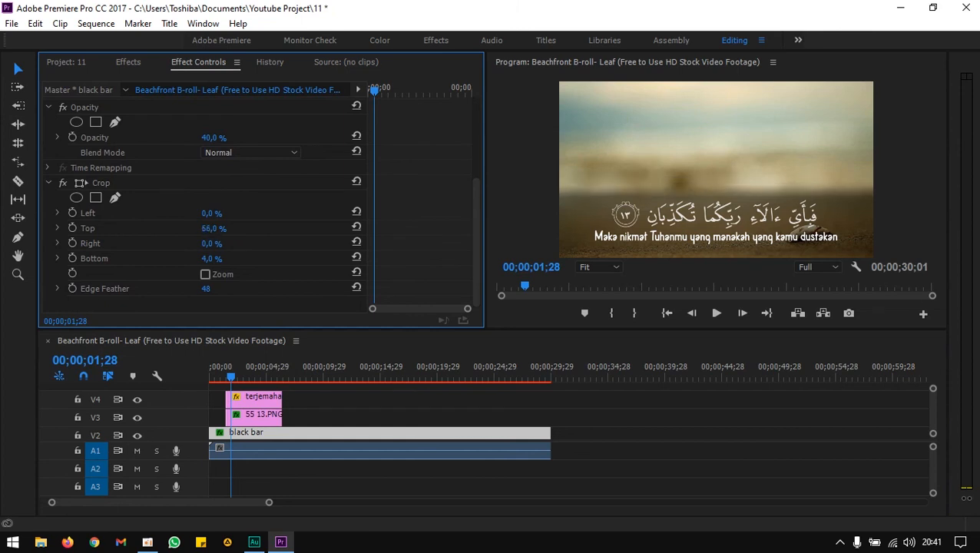
pyautogui.moveTo(216, 229); pyautogui.dragTo(224, 229)
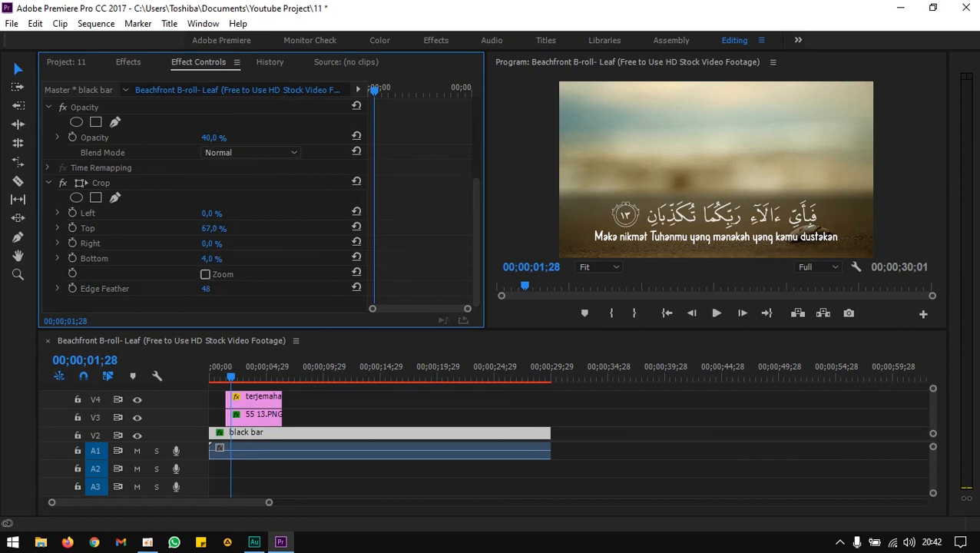
pyautogui.moveTo(213, 259); pyautogui.dragTo(215, 259)
# Set the black bar's opacity to 30%.
pyautogui.click(213, 139)
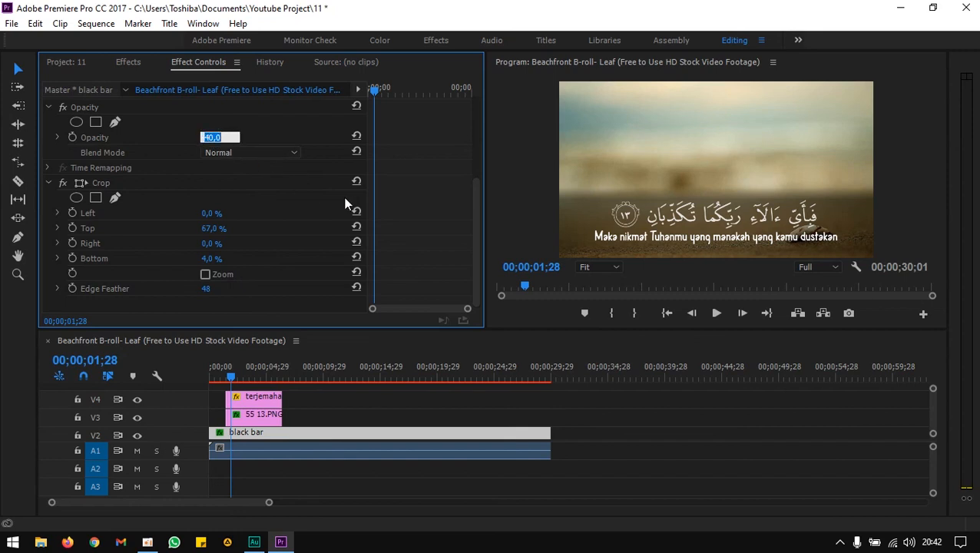
pyautogui.write('30')
pyautogui.press('Return')
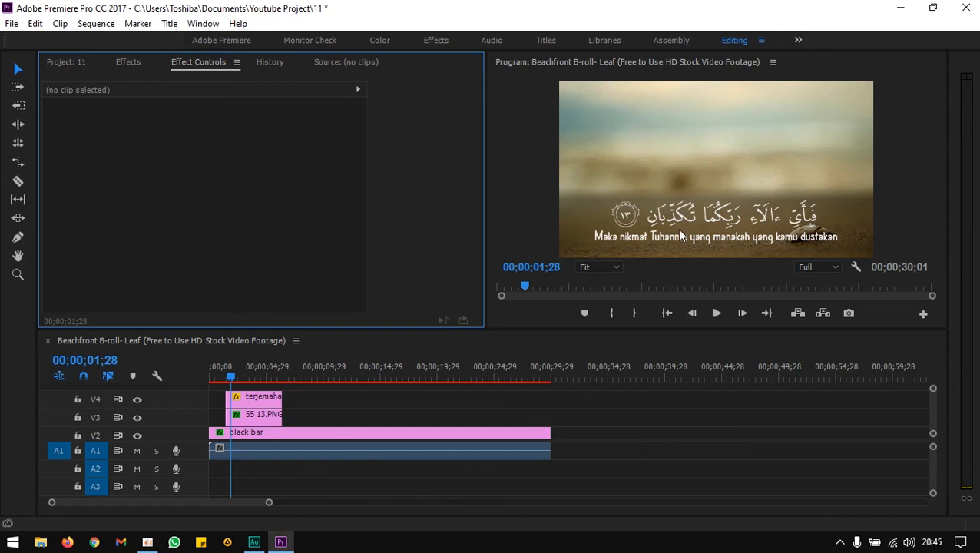
# Nest the verse image and translation clips into a nested sequence named ayat 13.
pyautogui.moveTo(303, 389); pyautogui.dragTo(258, 422)
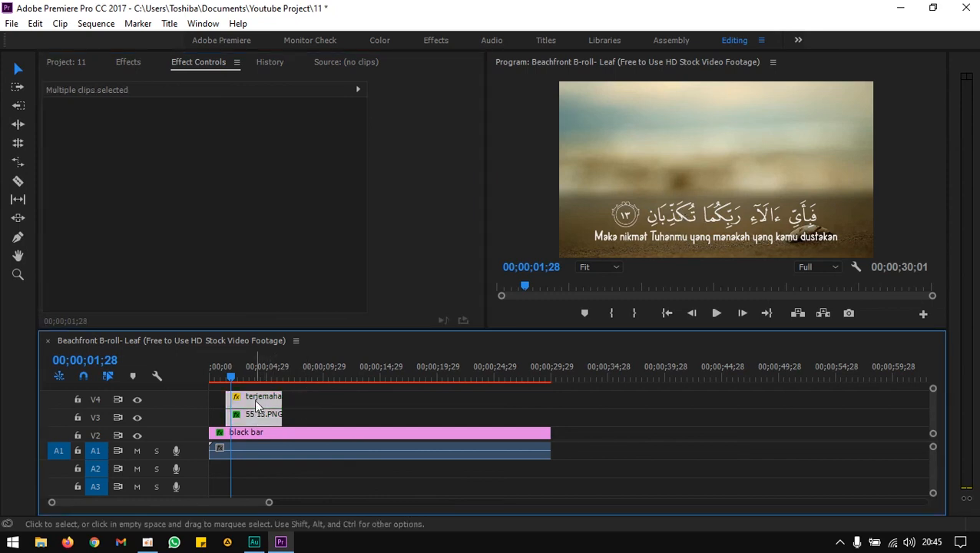
pyautogui.rightClick(257, 405)
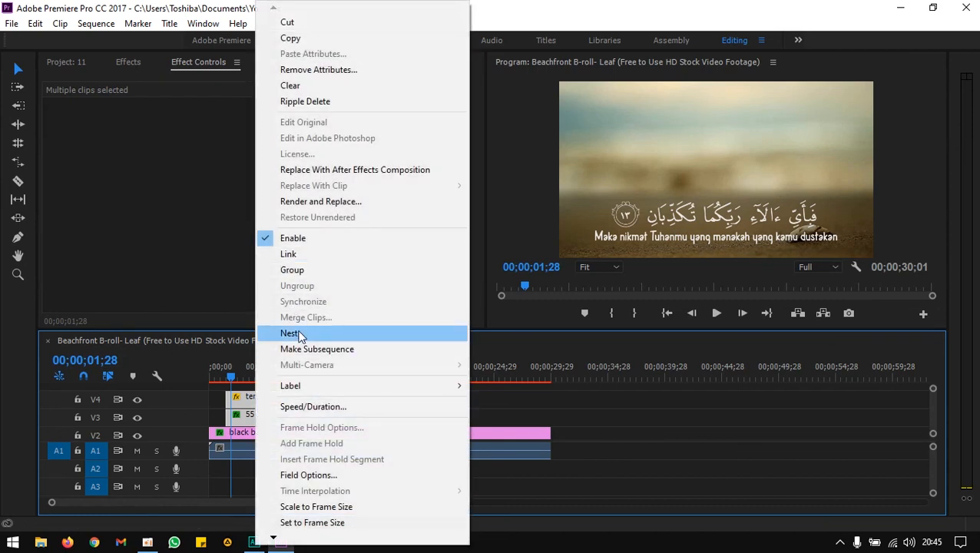
pyautogui.click(299, 333)
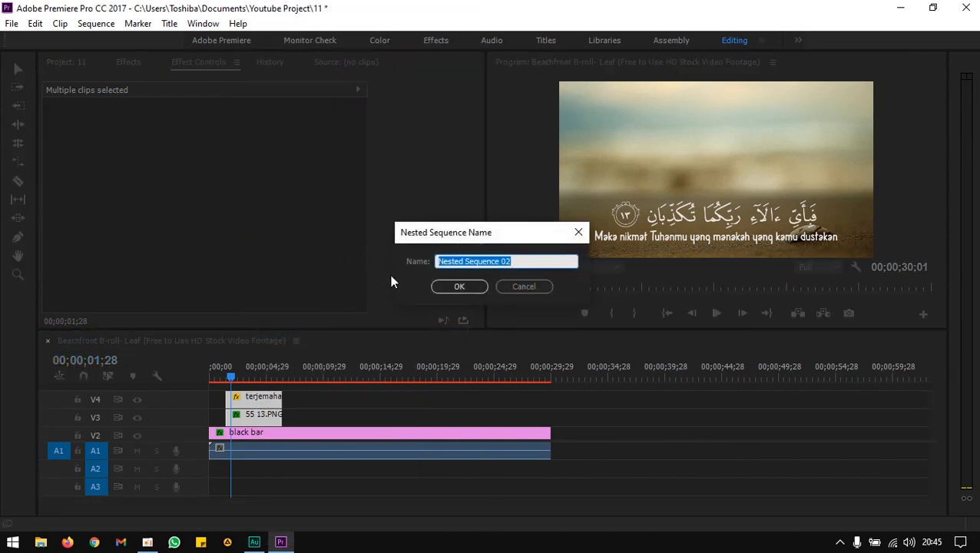
pyautogui.write('ayat 13')
pyautogui.press('Return')
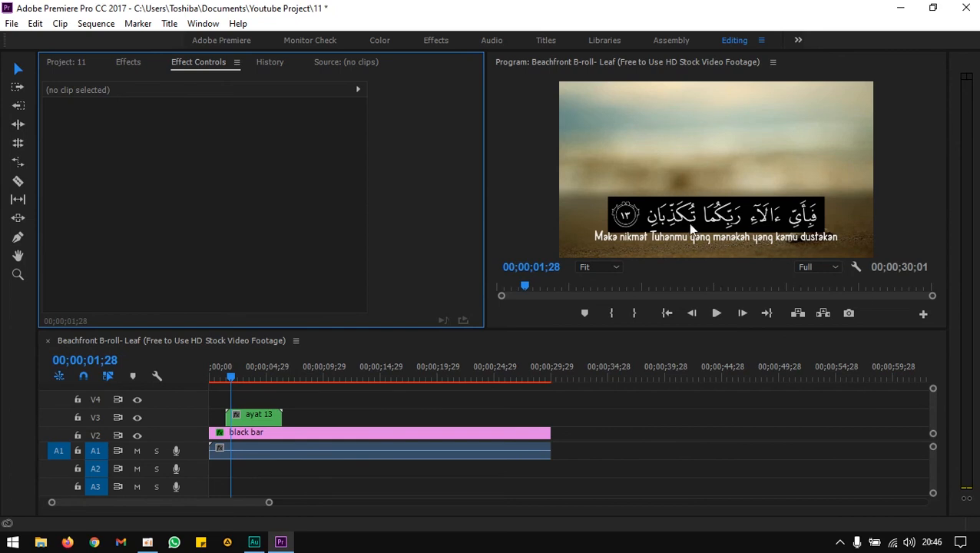
# Set the ayat 13 nested clip's blend mode to Screen.
pyautogui.click(263, 414)
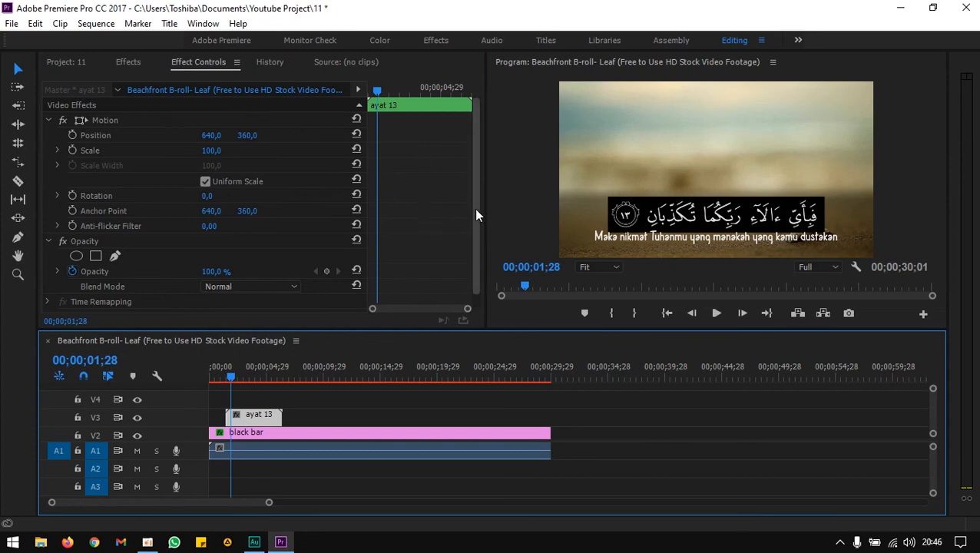
pyautogui.click(227, 290)
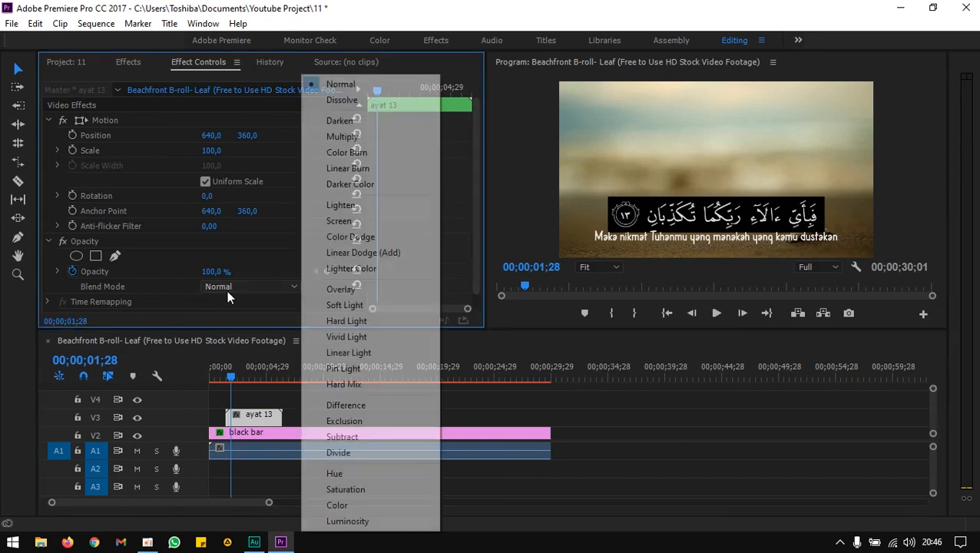
pyautogui.click(335, 222)
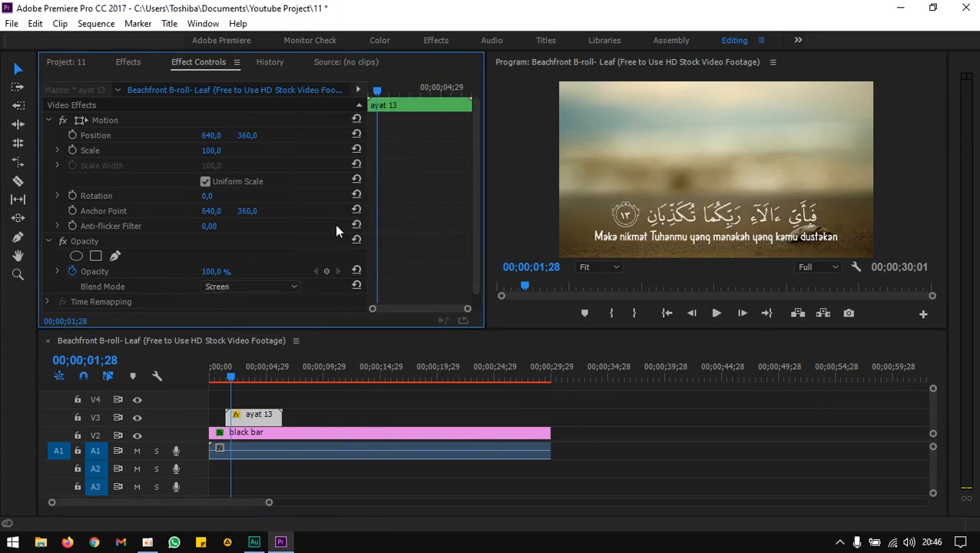
# Add opacity keyframes on the nested clip: 100% at 00;00;01;28 and 0% at 00;00;01;13 for a fade-in.
pyautogui.moveTo(468, 308); pyautogui.dragTo(447, 305)
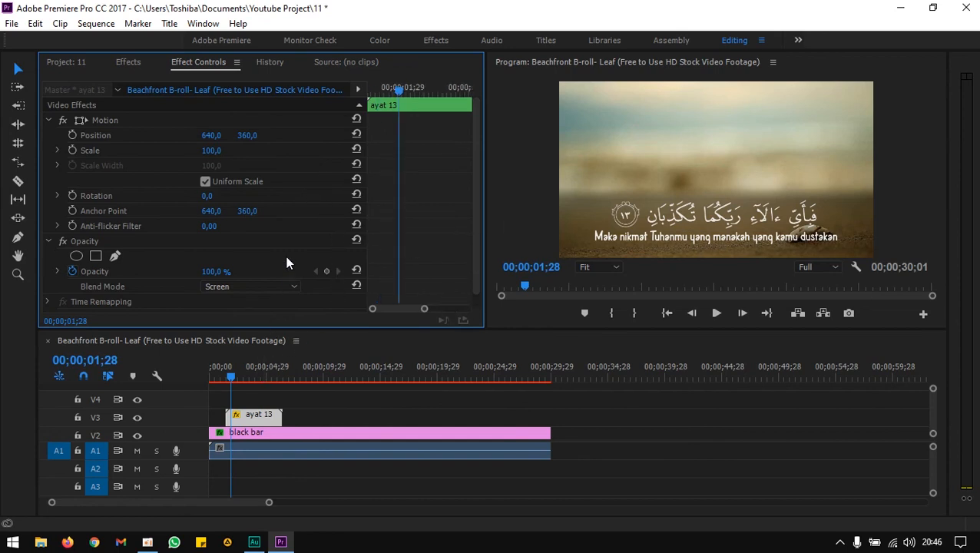
pyautogui.click(327, 271)
pyautogui.click(226, 380)
pyautogui.moveTo(226, 382); pyautogui.dragTo(225, 380)
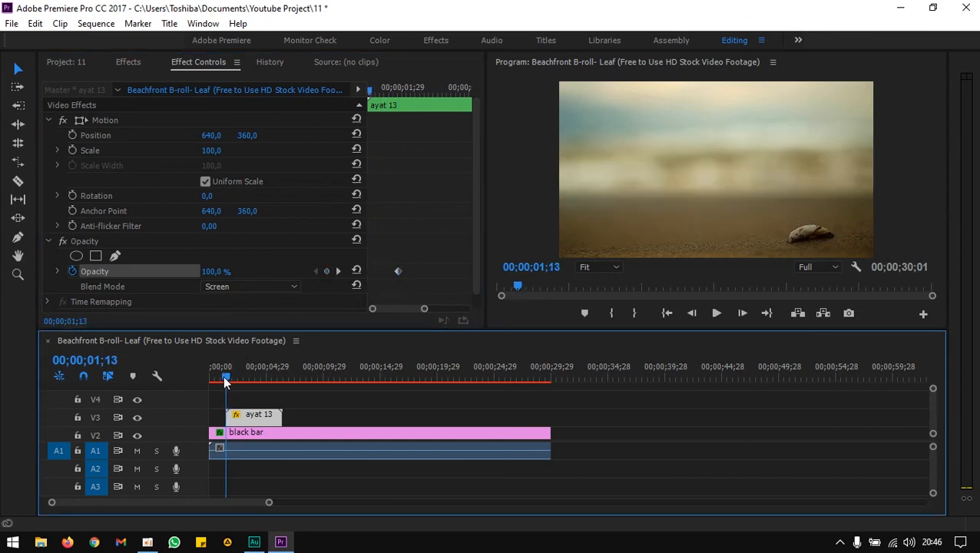
pyautogui.click(222, 270)
pyautogui.write('0')
pyautogui.press('Return')
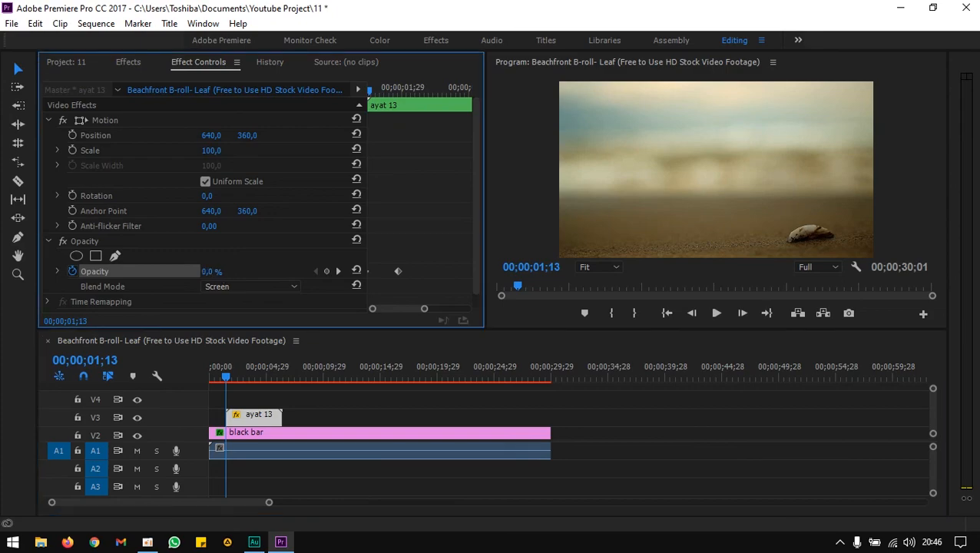